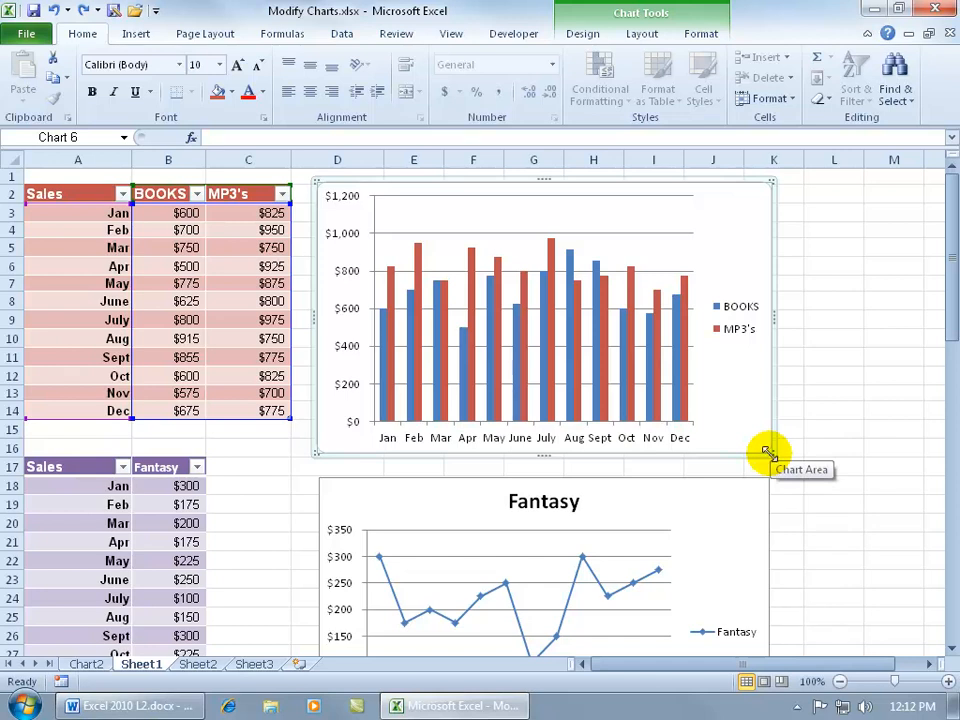
Resize the BOOKS and MP3's column chart on Sheet1 so it is slightly shorter and wider.
{"action": "mouse_move", "coordinate": [768, 452]}
{"action": "left_mouse_down"}
{"action": "mouse_move", "coordinate": [799, 481]}
{"action": "mouse_move", "coordinate": [793, 474]}
{"action": "mouse_move", "coordinate": [778, 579]}
{"action": "mouse_move", "coordinate": [795, 474]}
{"action": "mouse_move", "coordinate": [900, 468]}
{"action": "mouse_move", "coordinate": [799, 467]}
{"action": "mouse_move", "coordinate": [870, 545]}
{"action": "mouse_move", "coordinate": [779, 436]}
{"action": "left_mouse_up"}
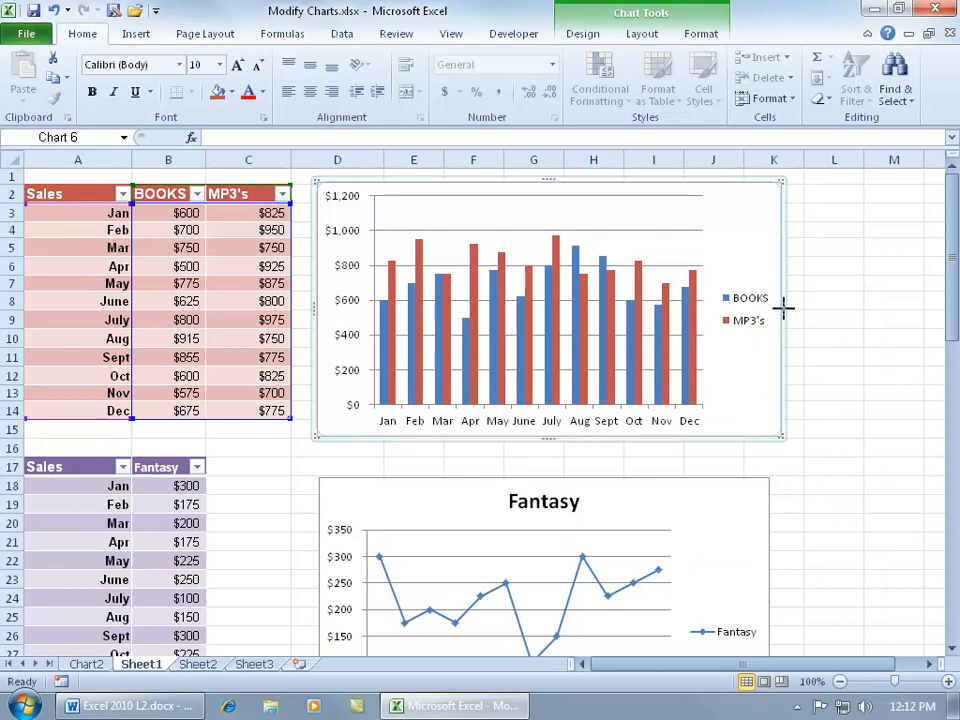
{"action": "mouse_move", "coordinate": [784, 309]}
{"action": "left_mouse_down"}
{"action": "mouse_move", "coordinate": [885, 315]}
{"action": "mouse_move", "coordinate": [786, 320]}
{"action": "left_mouse_up"}
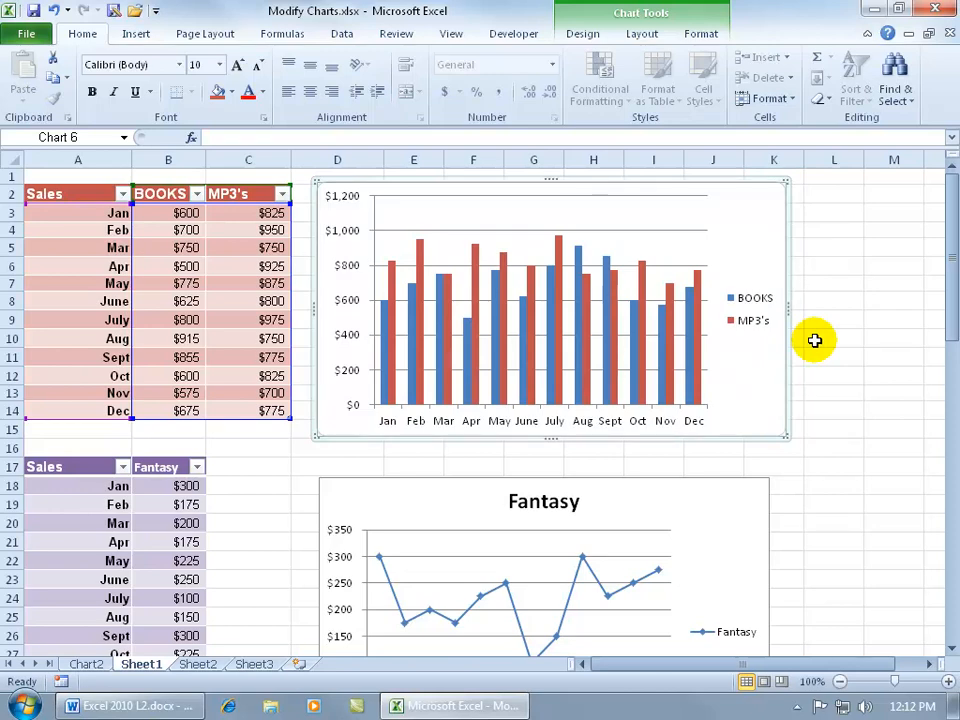
Change the BUDGET column chart on the Chart2 sheet to a standard two-dimensional pie chart.
{"action": "left_click", "coordinate": [86, 665]}
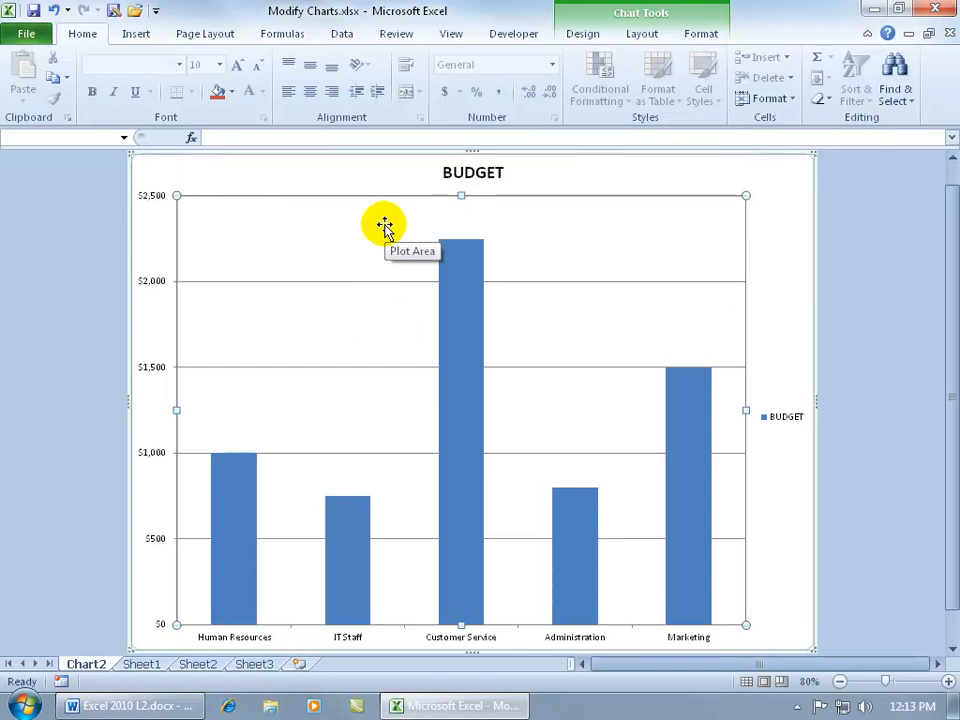
{"action": "left_click", "coordinate": [583, 35]}
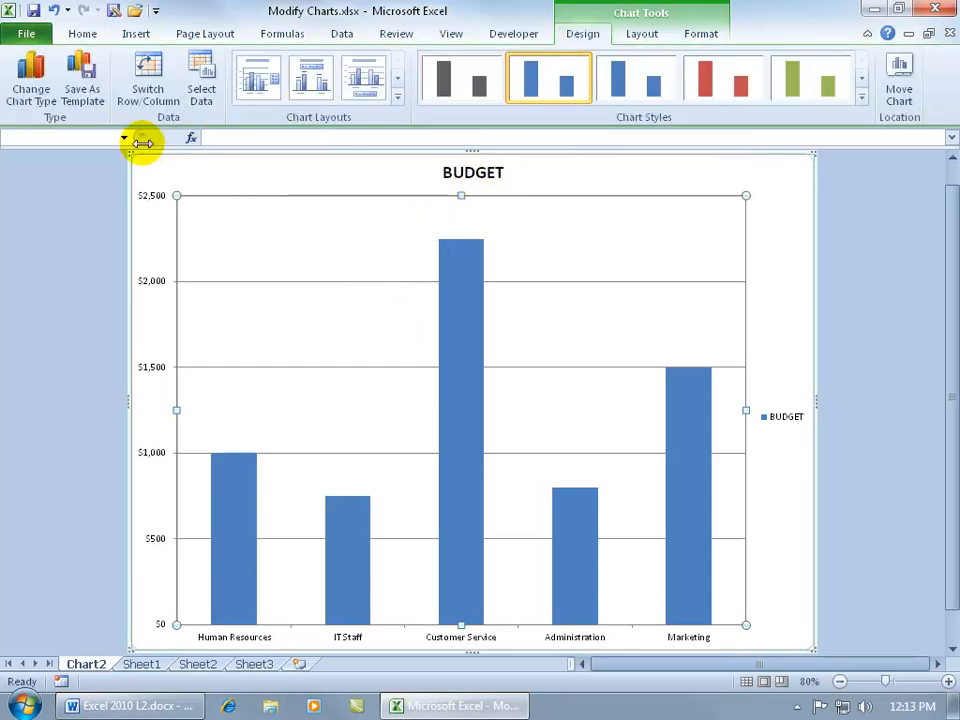
{"action": "left_click", "coordinate": [32, 95]}
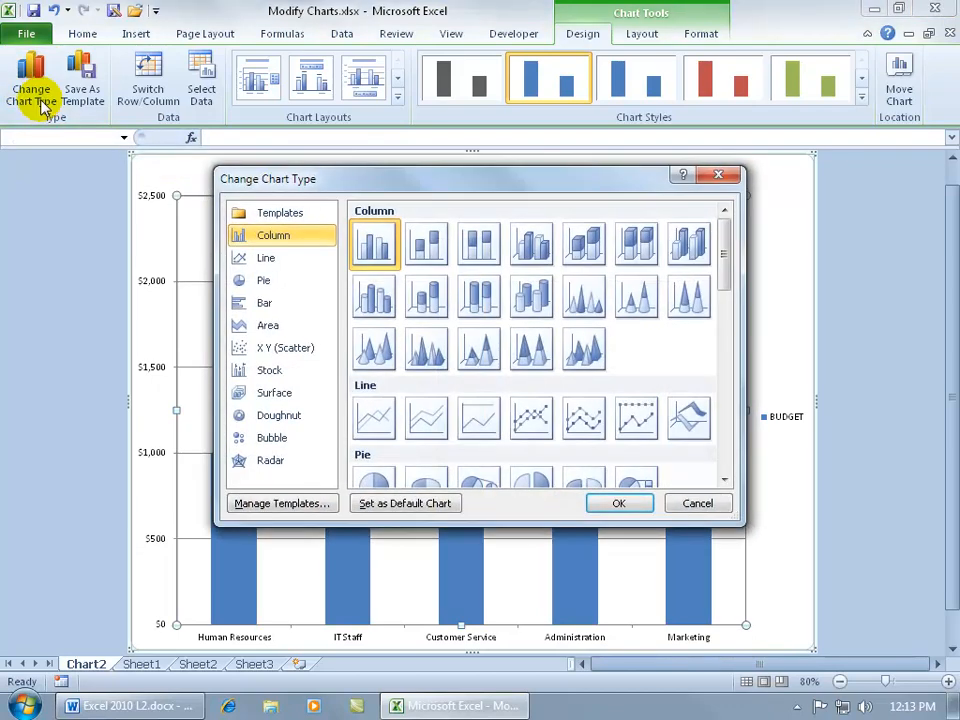
{"action": "left_click", "coordinate": [697, 504]}
{"action": "right_click", "coordinate": [312, 320]}
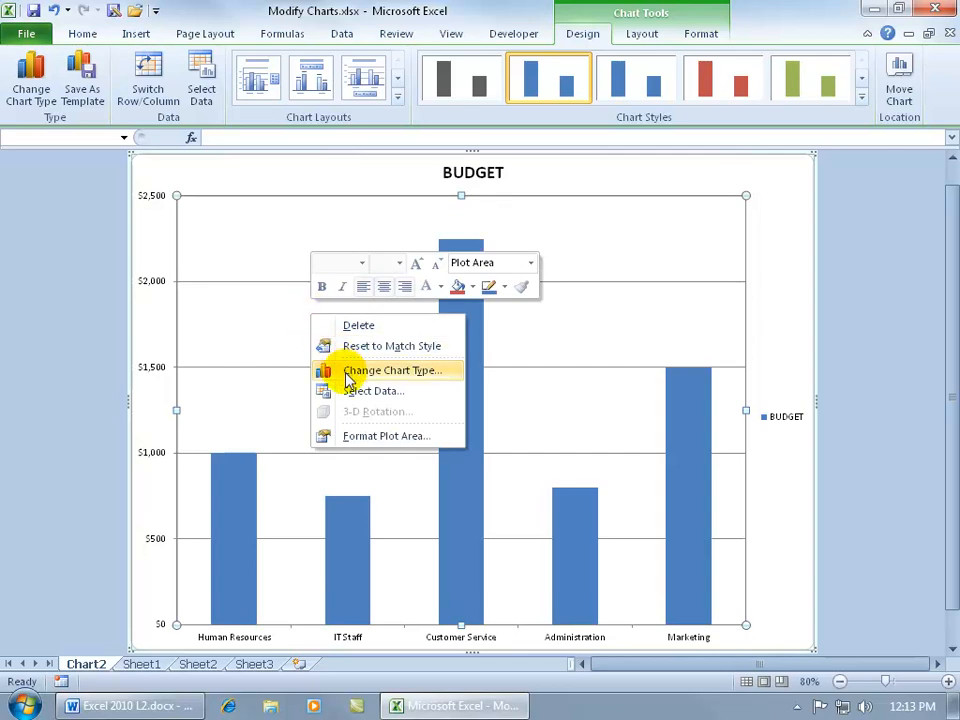
{"action": "left_click", "coordinate": [349, 374]}
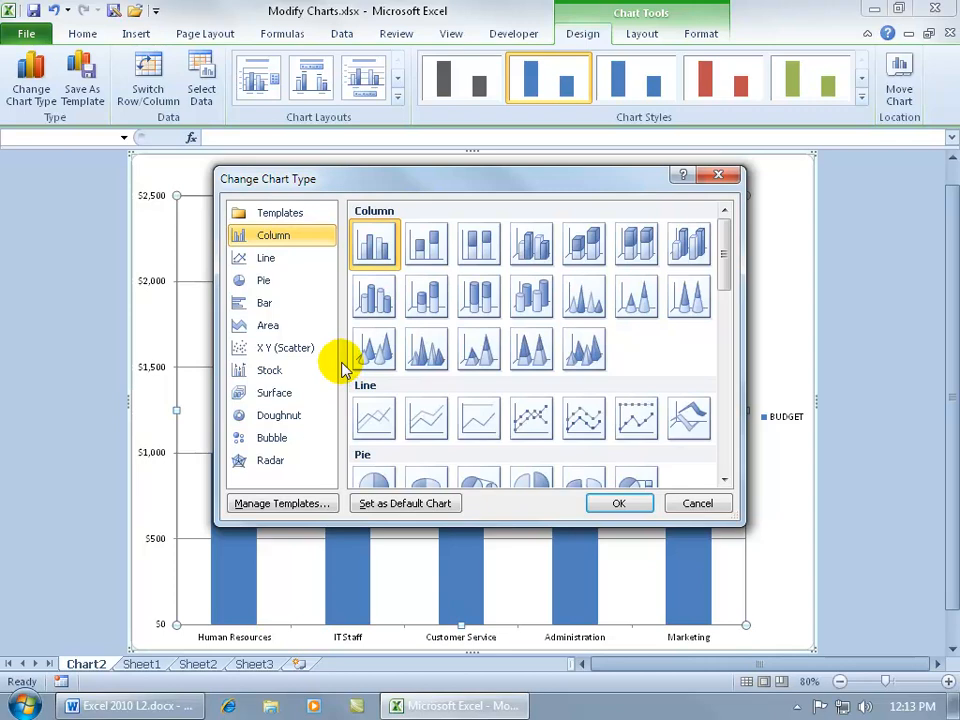
{"action": "left_click", "coordinate": [376, 480]}
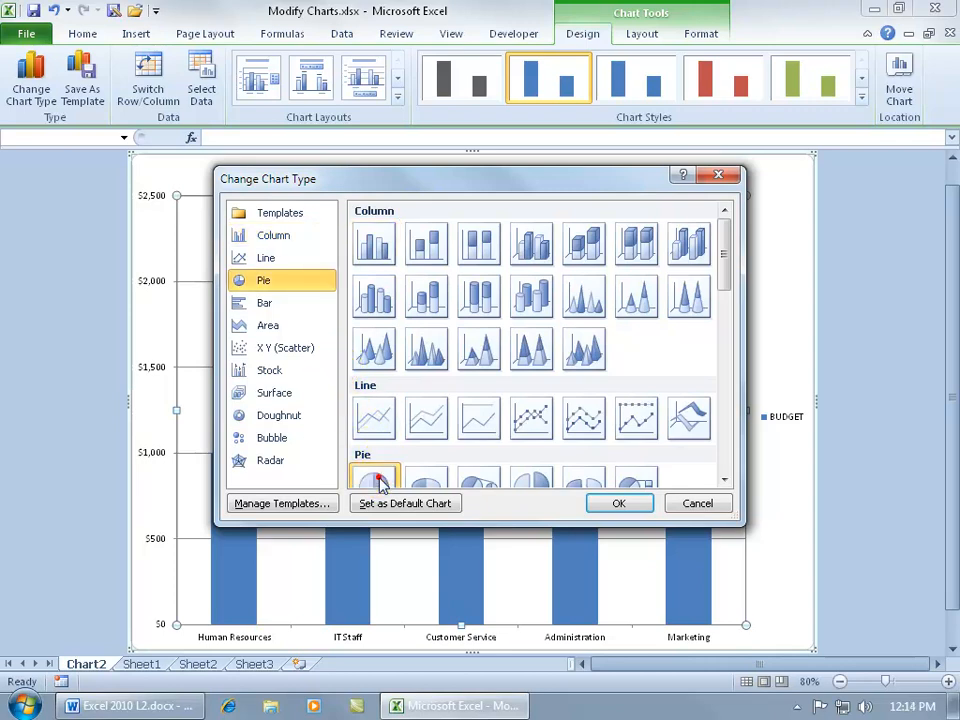
{"action": "left_click", "coordinate": [724, 480]}
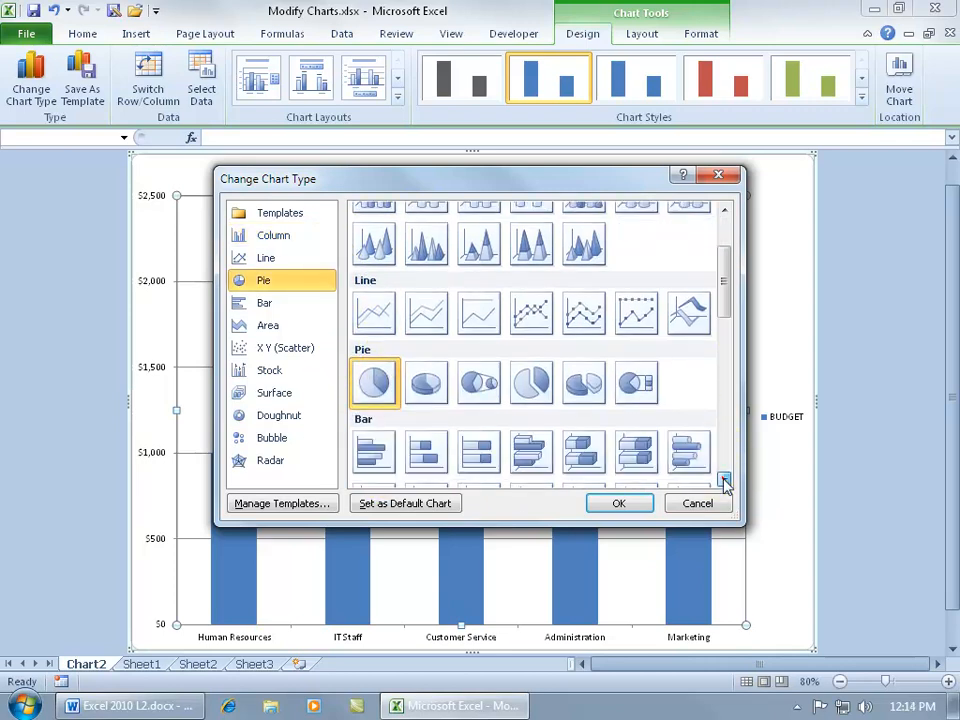
{"action": "left_click", "coordinate": [620, 504]}
Apply the glossy multicoloured chart style from the fourth row of the style gallery to the BUDGET pie.
{"action": "mouse_move", "coordinate": [484, 438]}
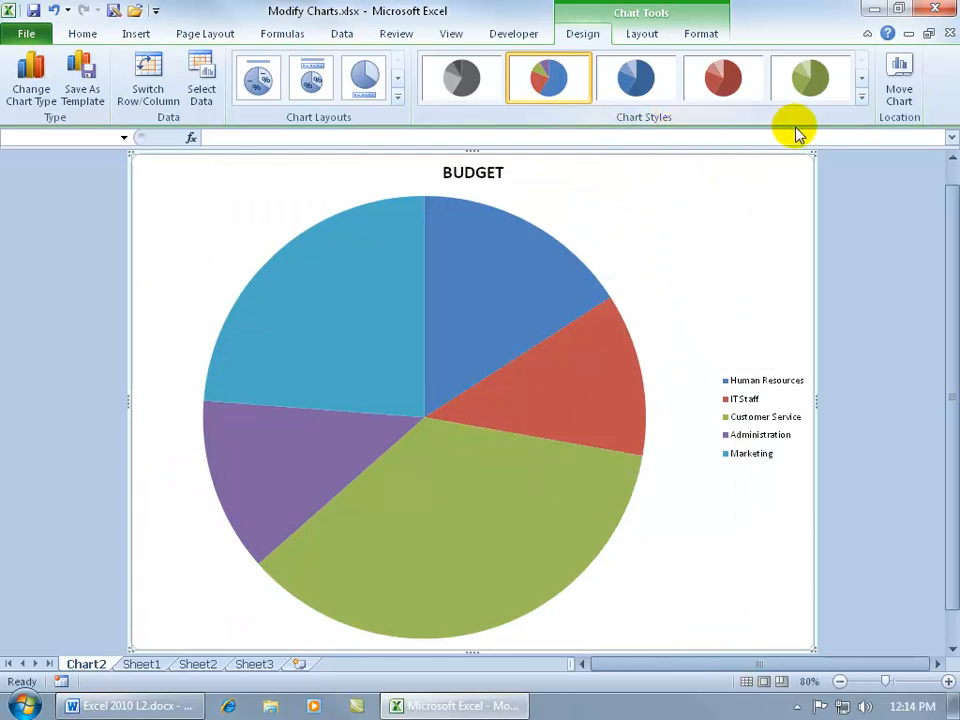
{"action": "left_click", "coordinate": [862, 98]}
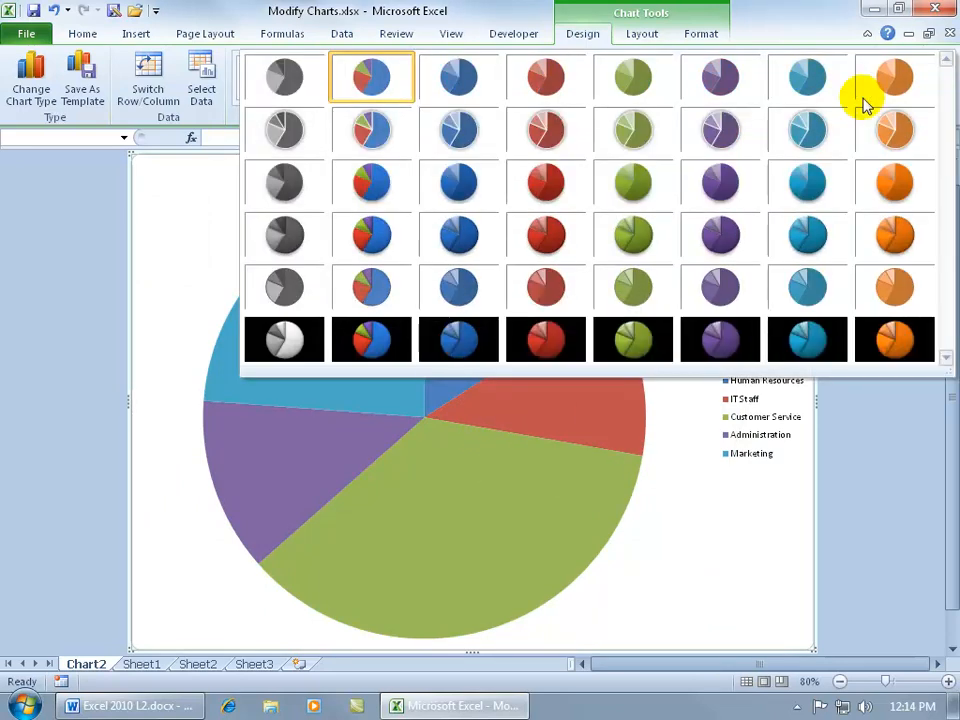
{"action": "left_click", "coordinate": [376, 240]}
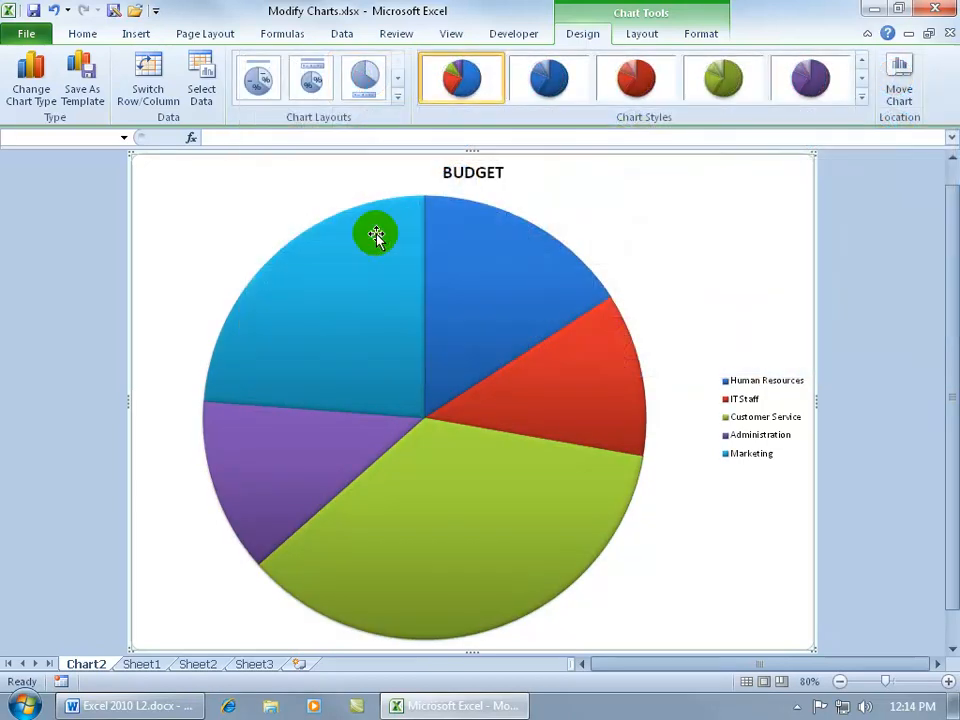
Add data labels to the BUDGET pie slices, showing values with leader lines in the Best Fit position.
{"action": "mouse_move", "coordinate": [420, 305]}
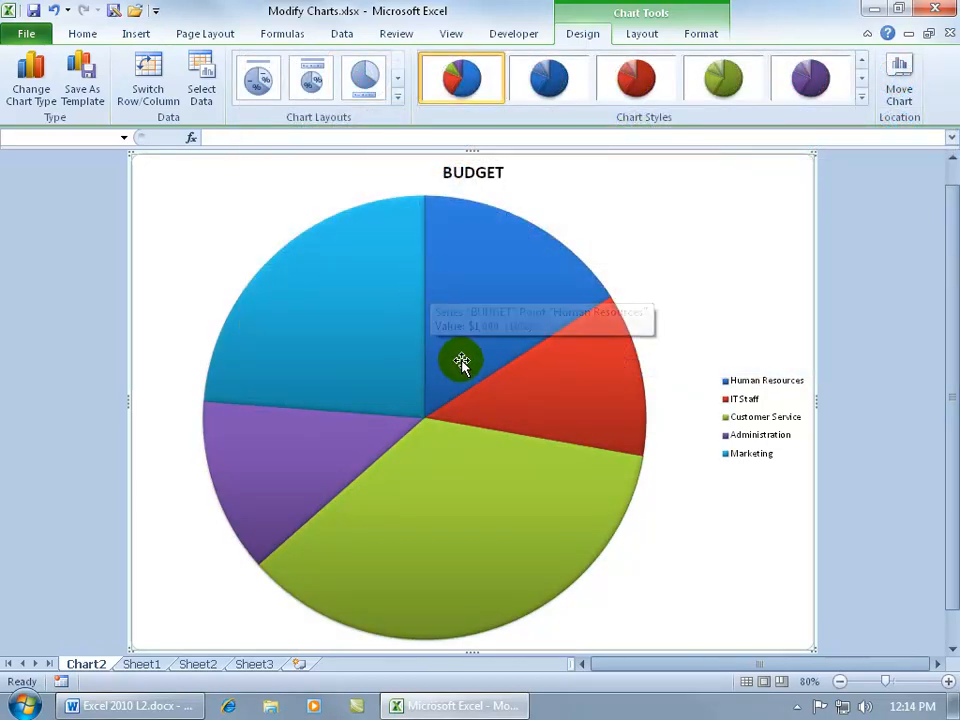
{"action": "mouse_move", "coordinate": [473, 360]}
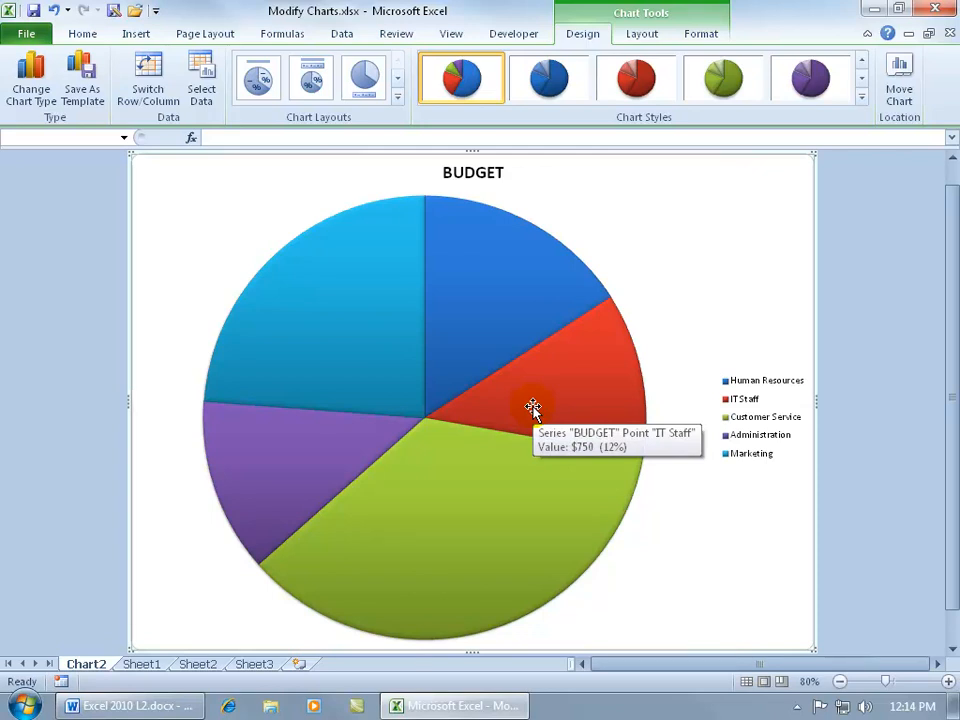
{"action": "left_click", "coordinate": [641, 33]}
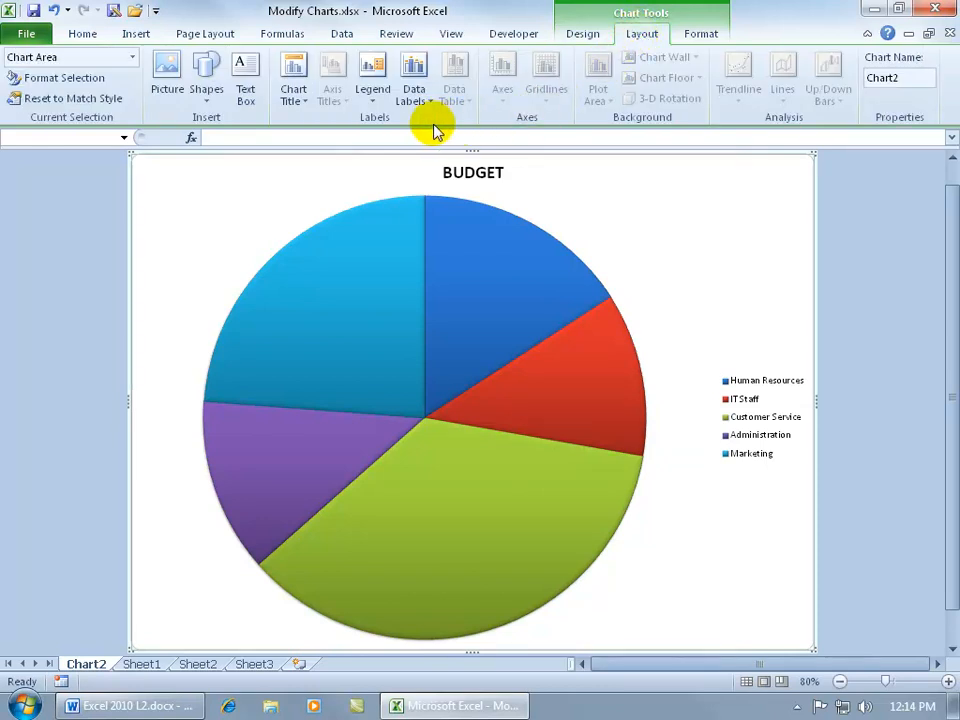
{"action": "left_click", "coordinate": [410, 98]}
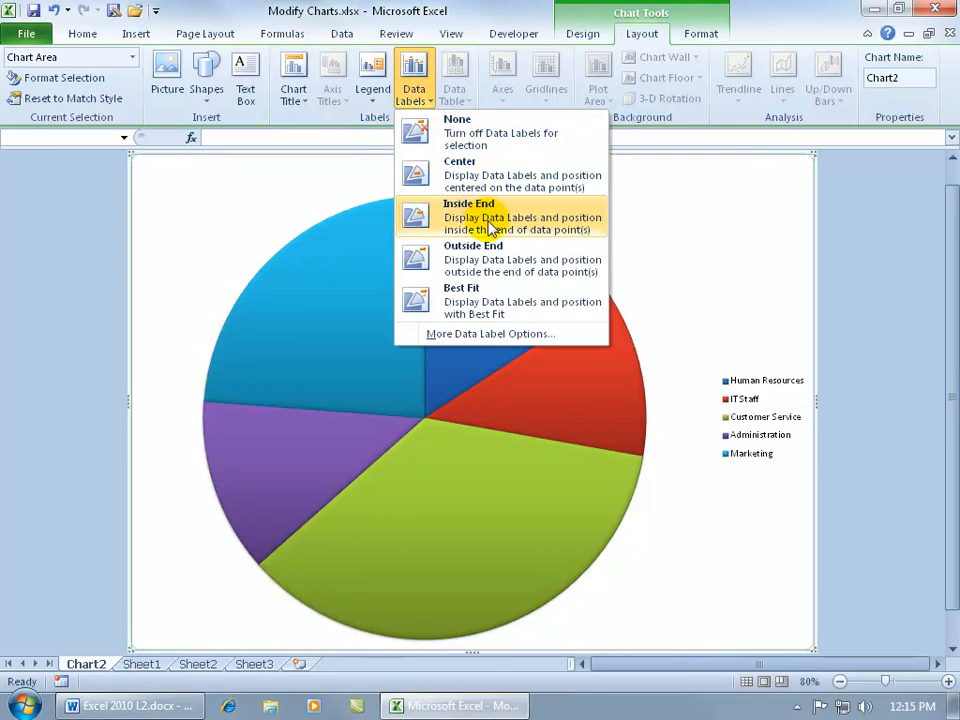
{"action": "left_click", "coordinate": [481, 336]}
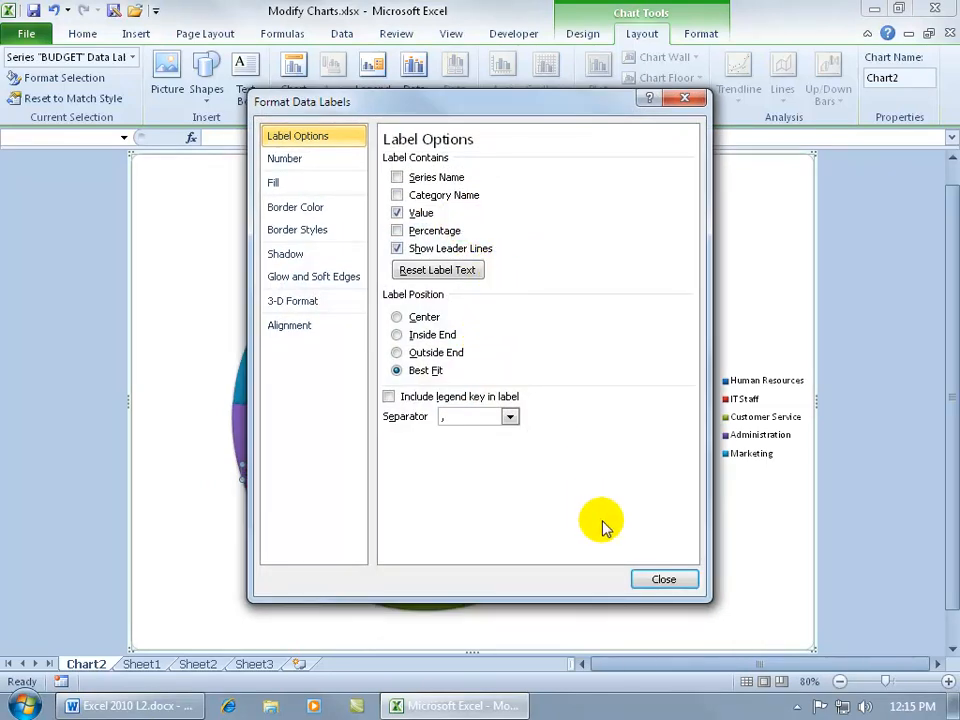
{"action": "left_click", "coordinate": [645, 578]}
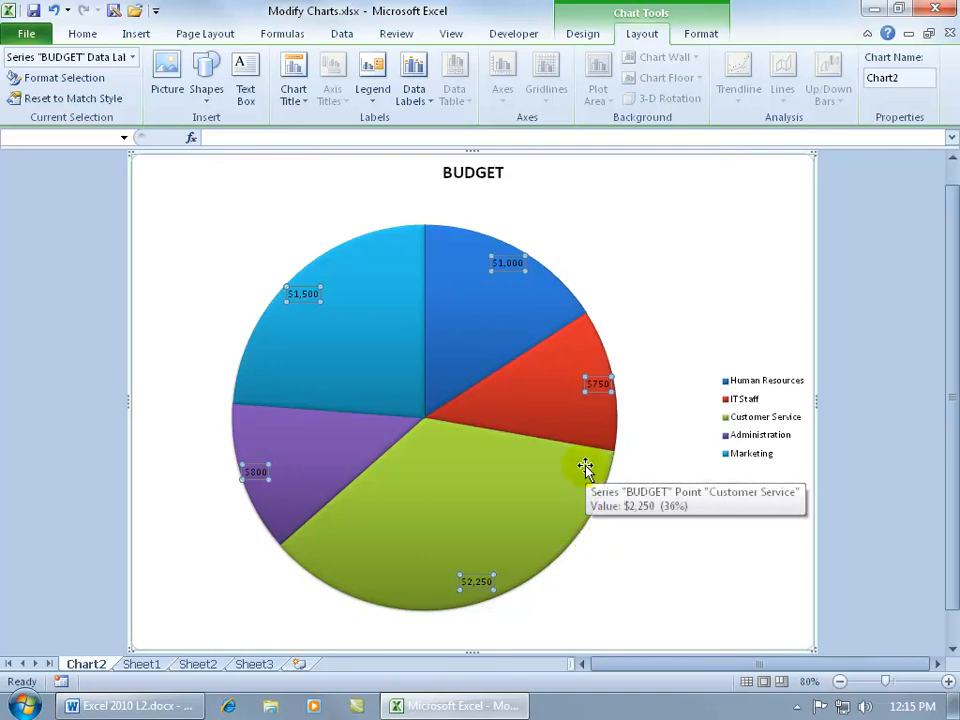
Set the font size of all the pie's data labels to 22.
{"action": "right_click", "coordinate": [598, 392]}
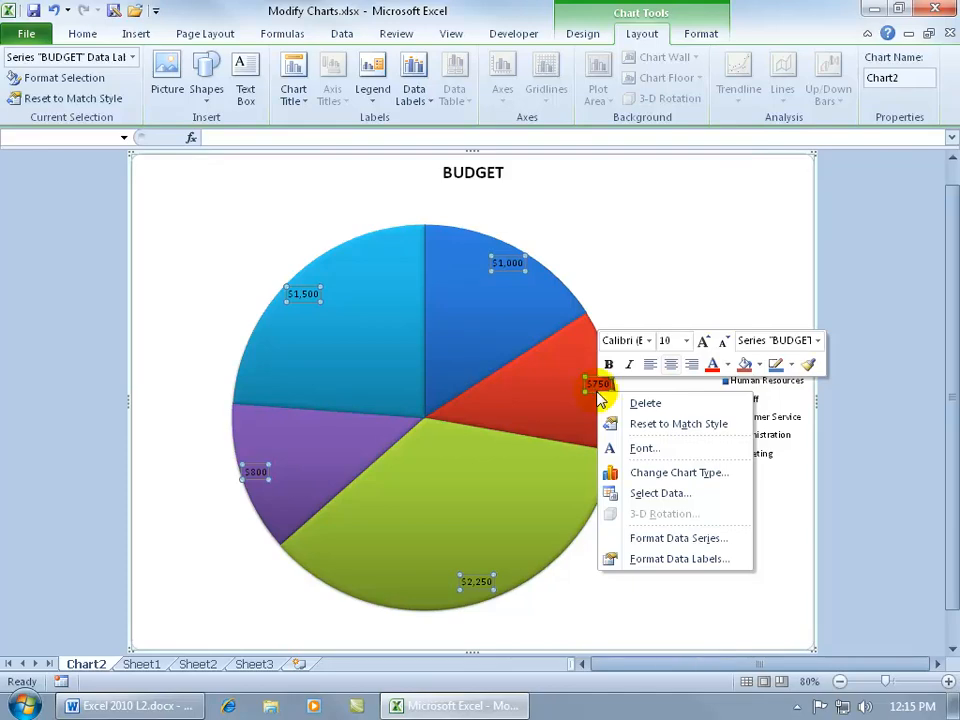
{"action": "left_click", "coordinate": [630, 448]}
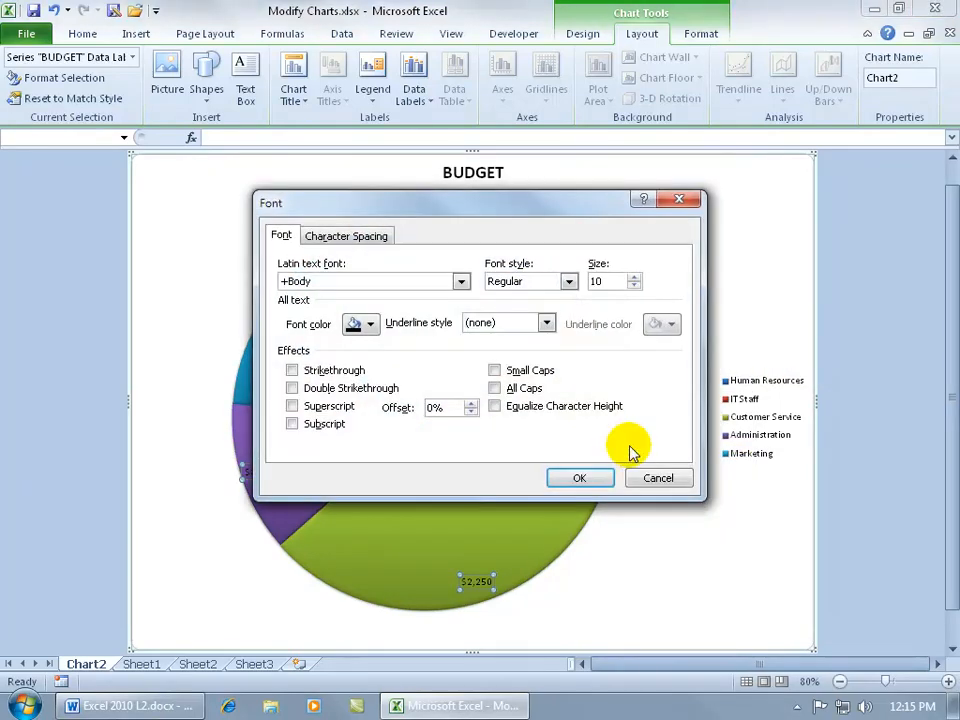
{"action": "double_click", "coordinate": [613, 281]}
{"action": "type", "text": "20"}
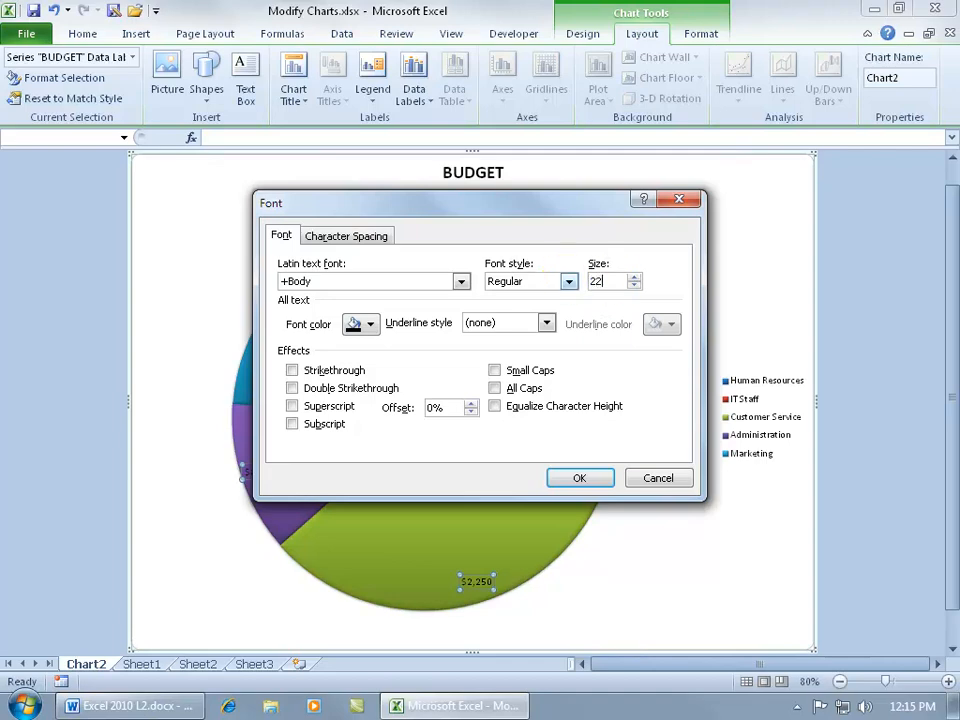
{"action": "left_click", "coordinate": [580, 477]}
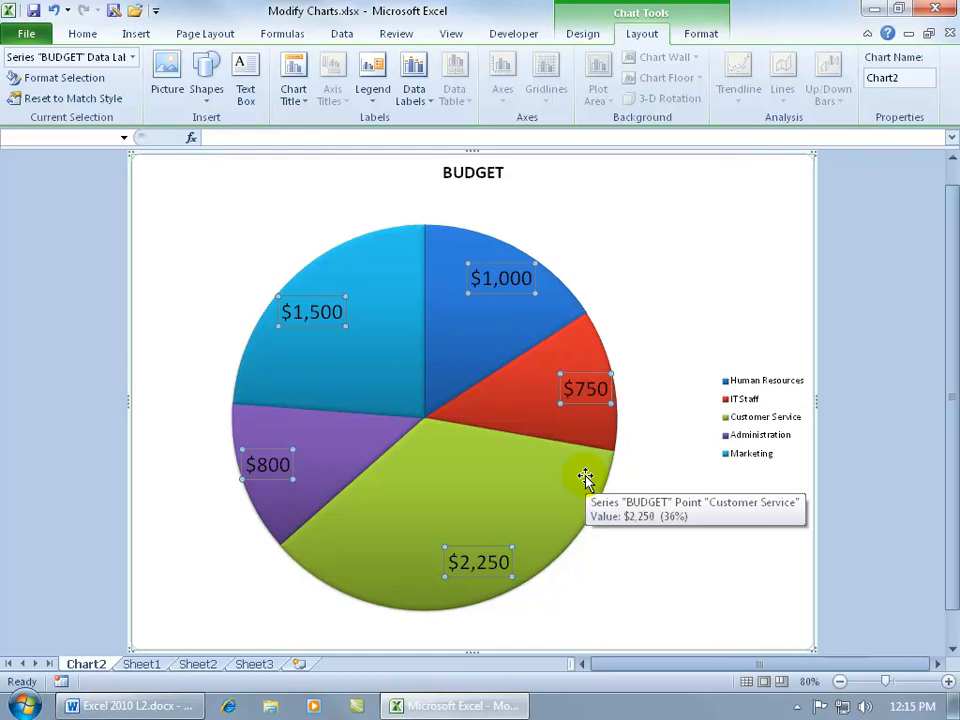
Set the font size of only the Customer Service slice's data label to 36.
{"action": "left_click", "coordinate": [492, 553]}
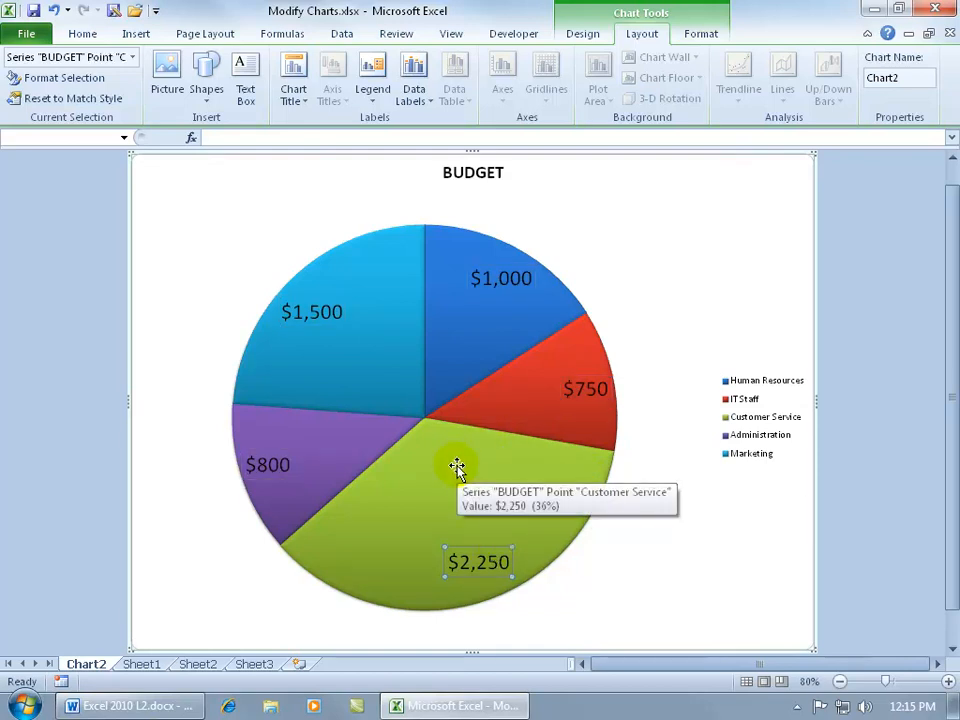
{"action": "right_click", "coordinate": [472, 553]}
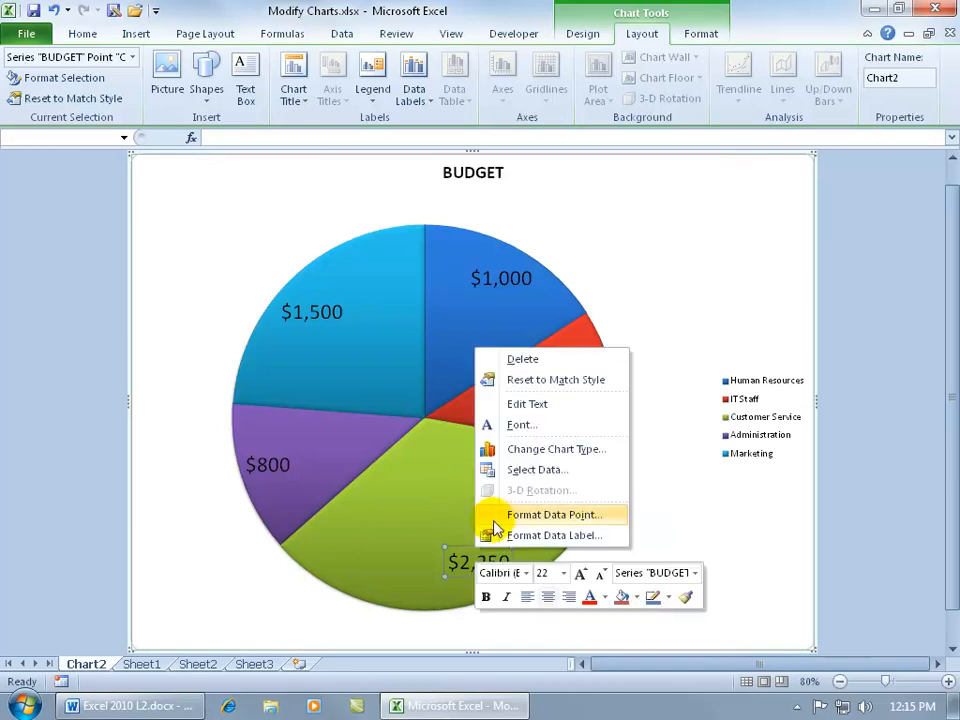
{"action": "left_click", "coordinate": [514, 424]}
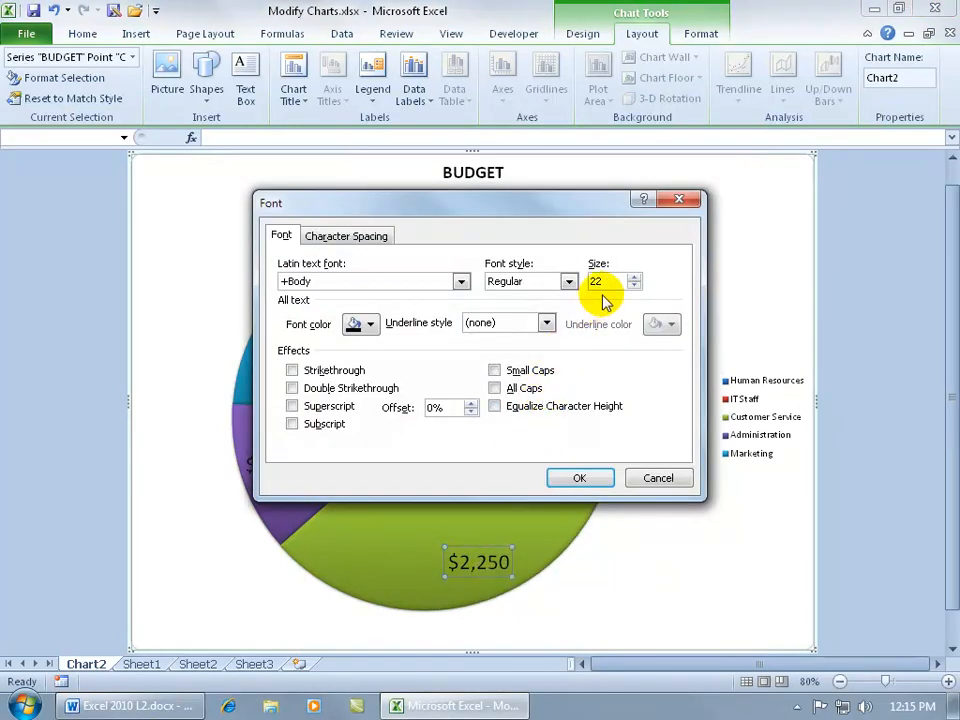
{"action": "type", "text": "36"}
{"action": "key", "text": "Return"}
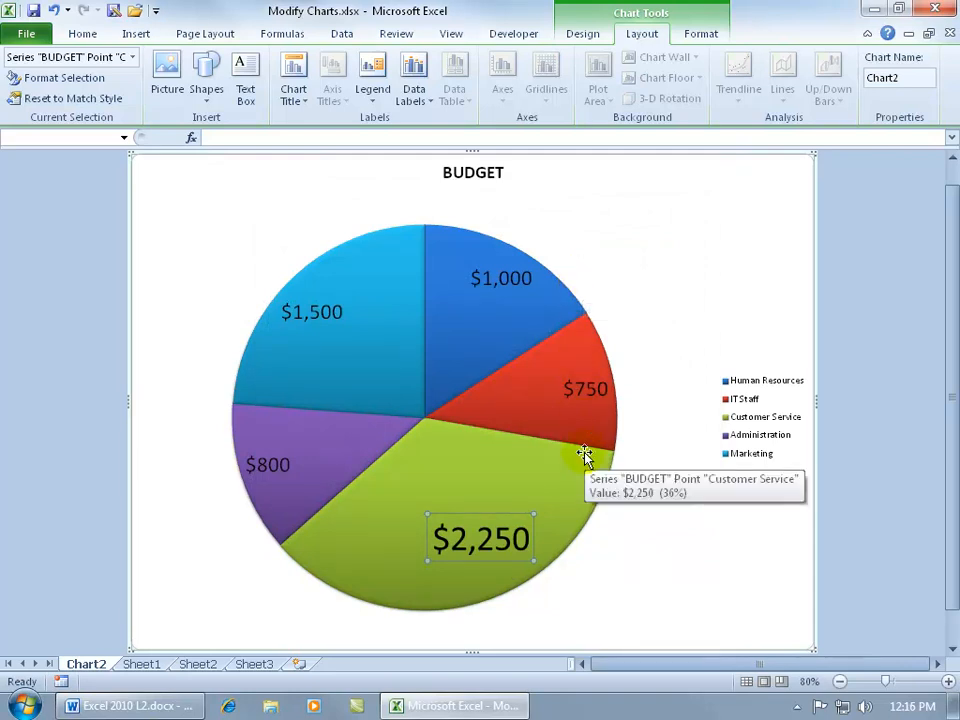
{"action": "left_click", "coordinate": [585, 455]}
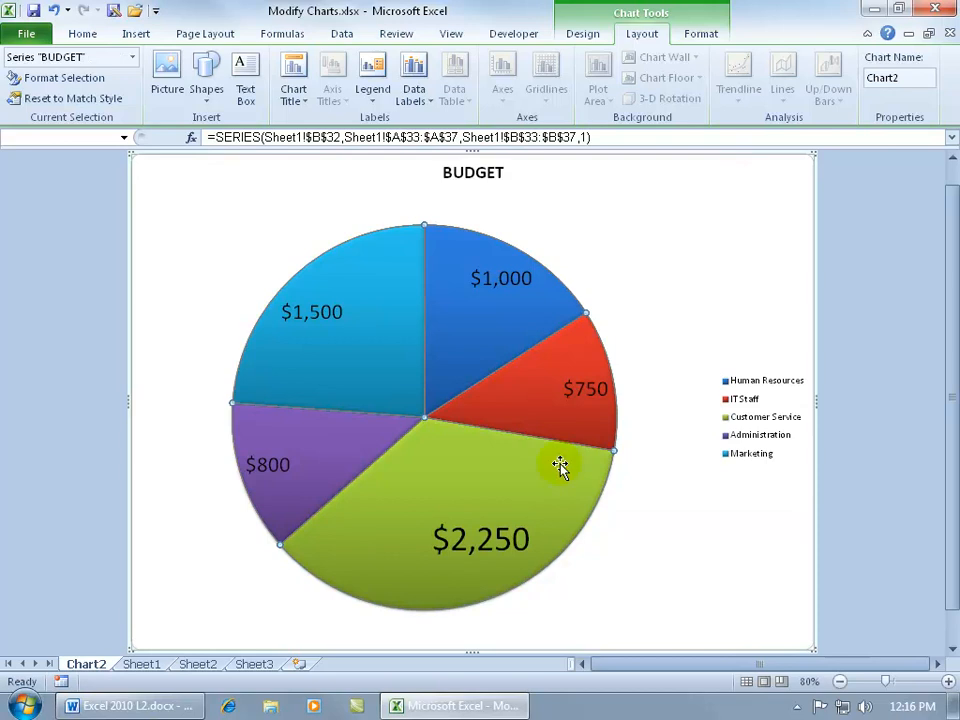
Make all the pie's data labels show percentages instead of values.
{"action": "left_click", "coordinate": [580, 397]}
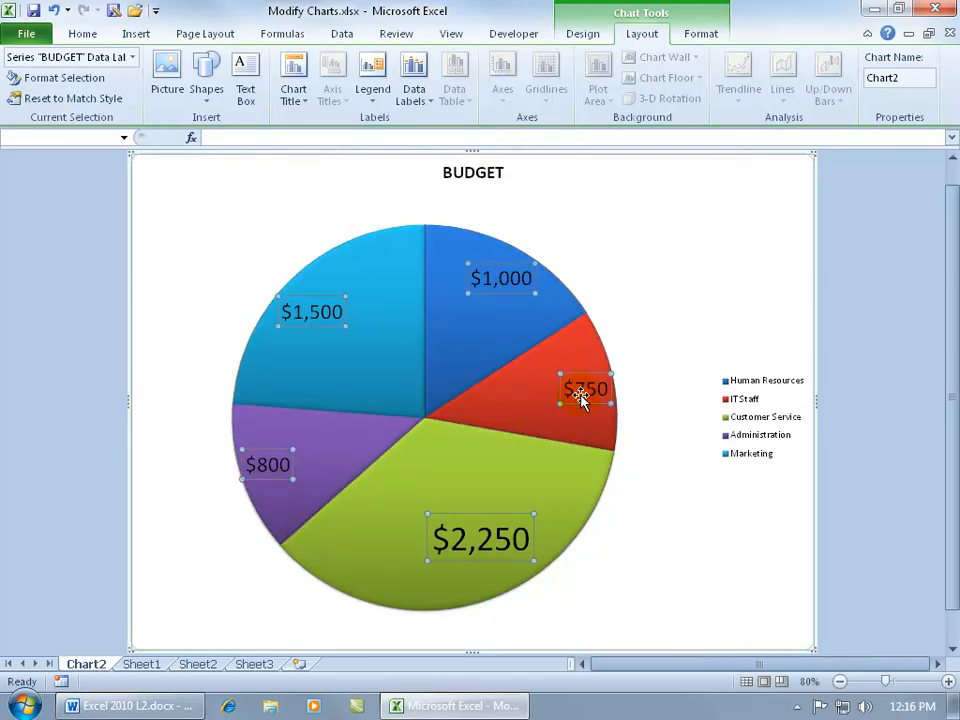
{"action": "mouse_move", "coordinate": [583, 410]}
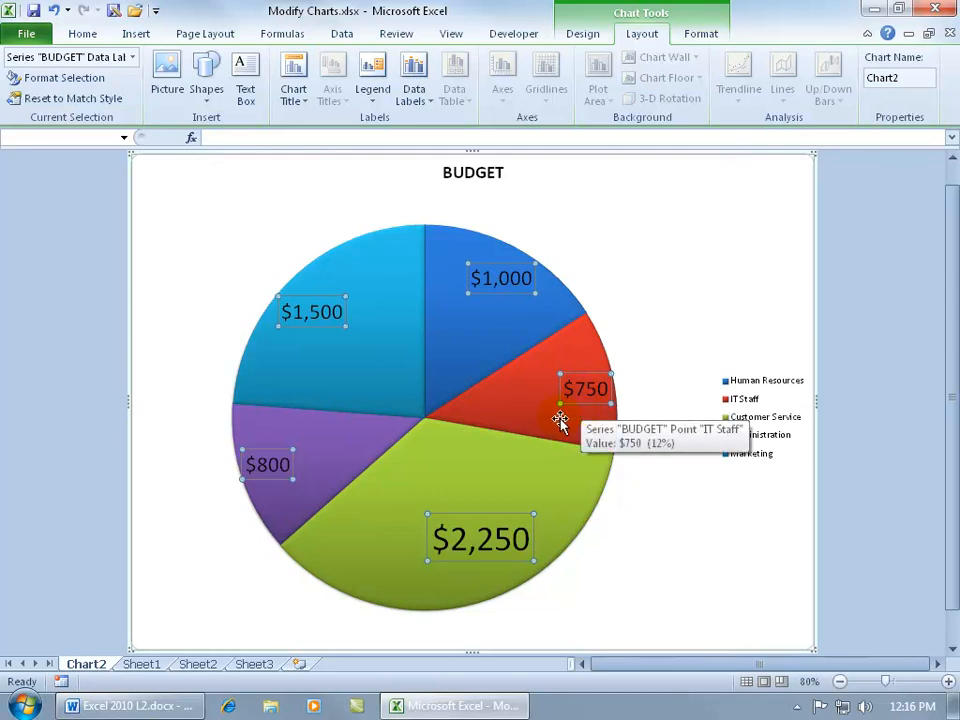
{"action": "left_click", "coordinate": [416, 100]}
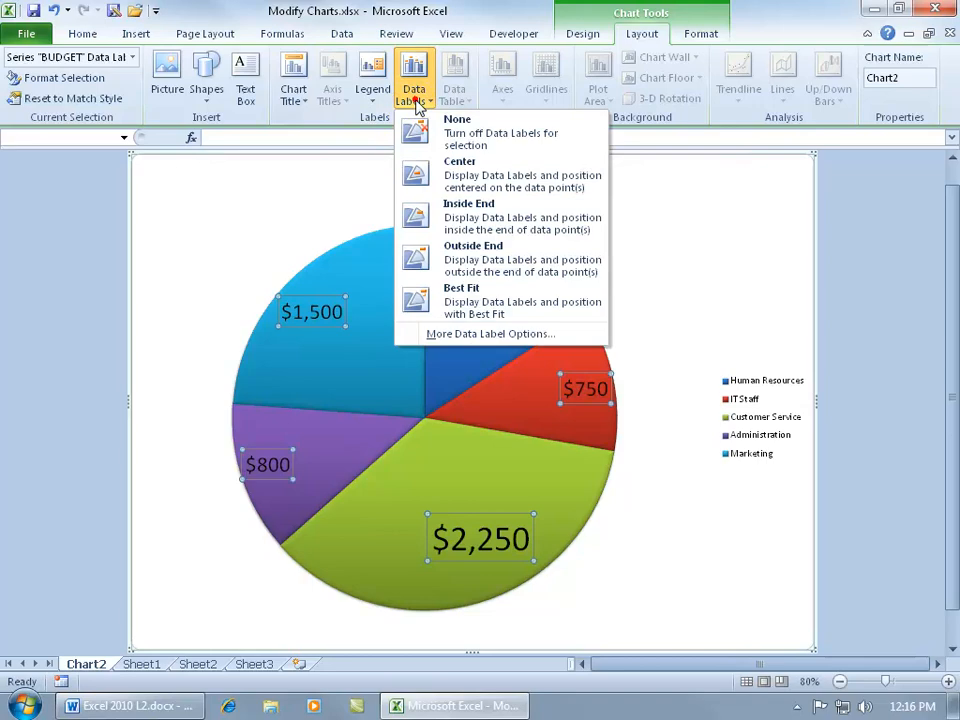
{"action": "left_click", "coordinate": [461, 336]}
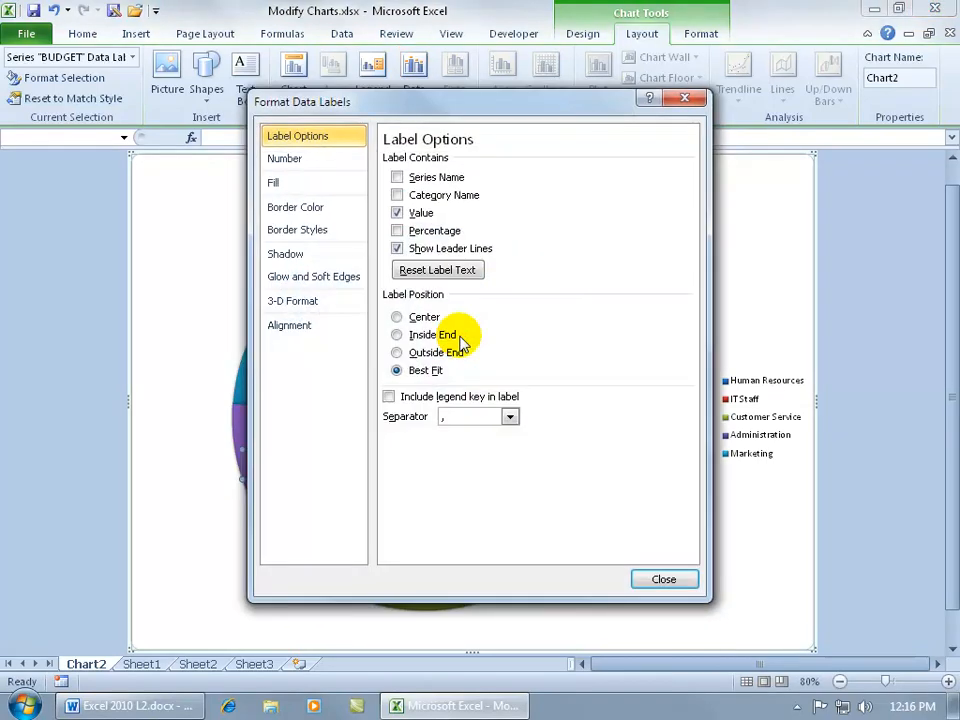
{"action": "left_click", "coordinate": [398, 231]}
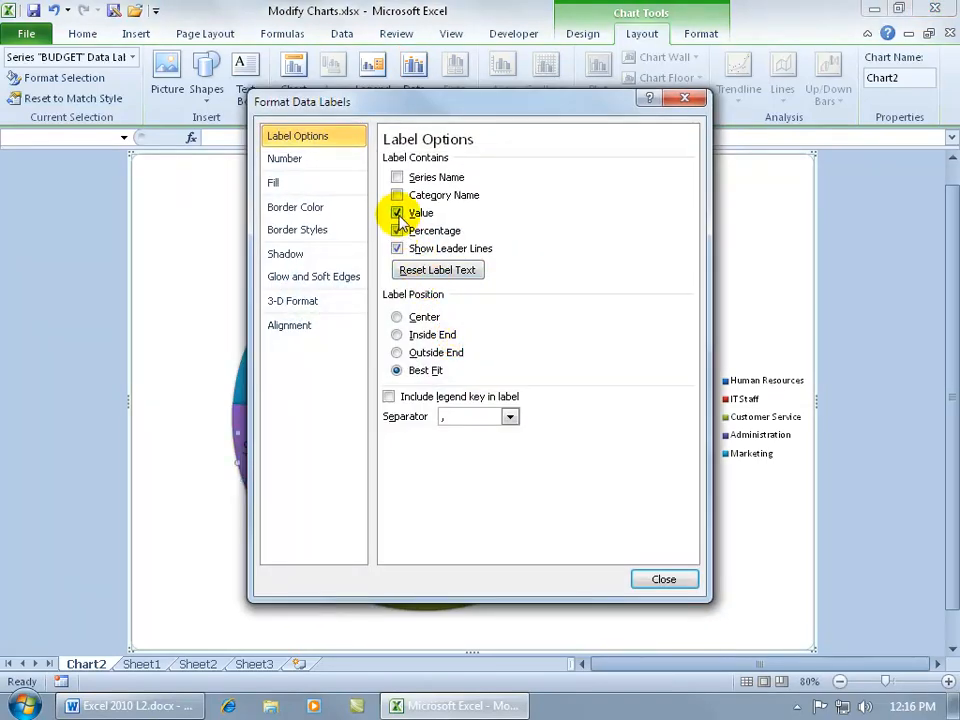
{"action": "left_click", "coordinate": [398, 213]}
{"action": "left_click", "coordinate": [660, 578]}
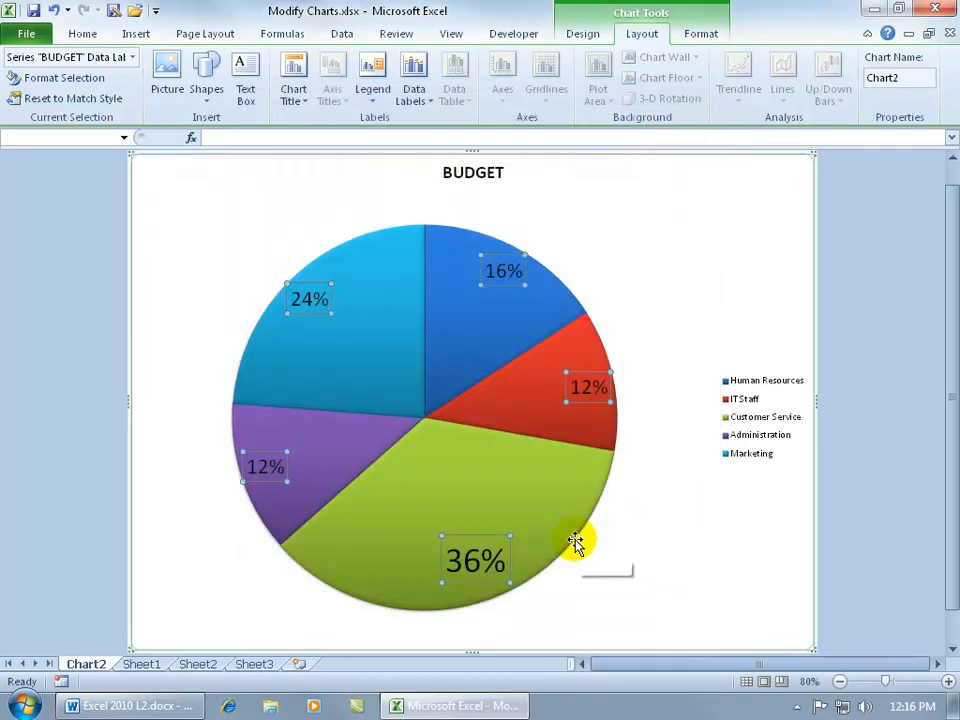
Undo the two data label content changes, removing the percentages and restoring the values.
{"action": "left_click", "coordinate": [56, 11]}
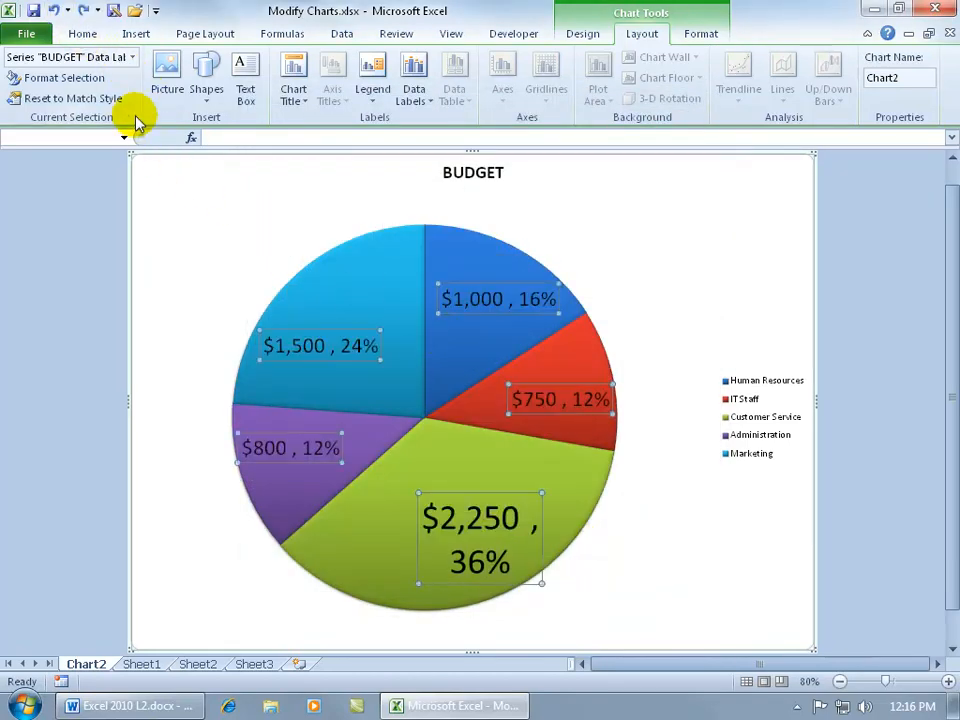
{"action": "left_click", "coordinate": [54, 11]}
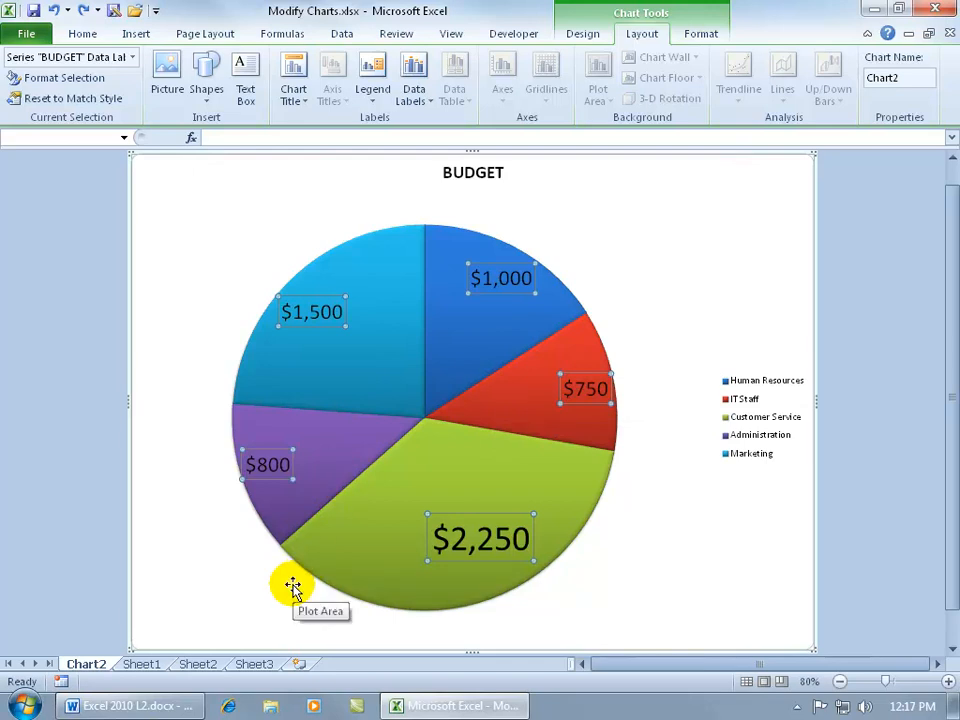
{"action": "left_click", "coordinate": [148, 666]}
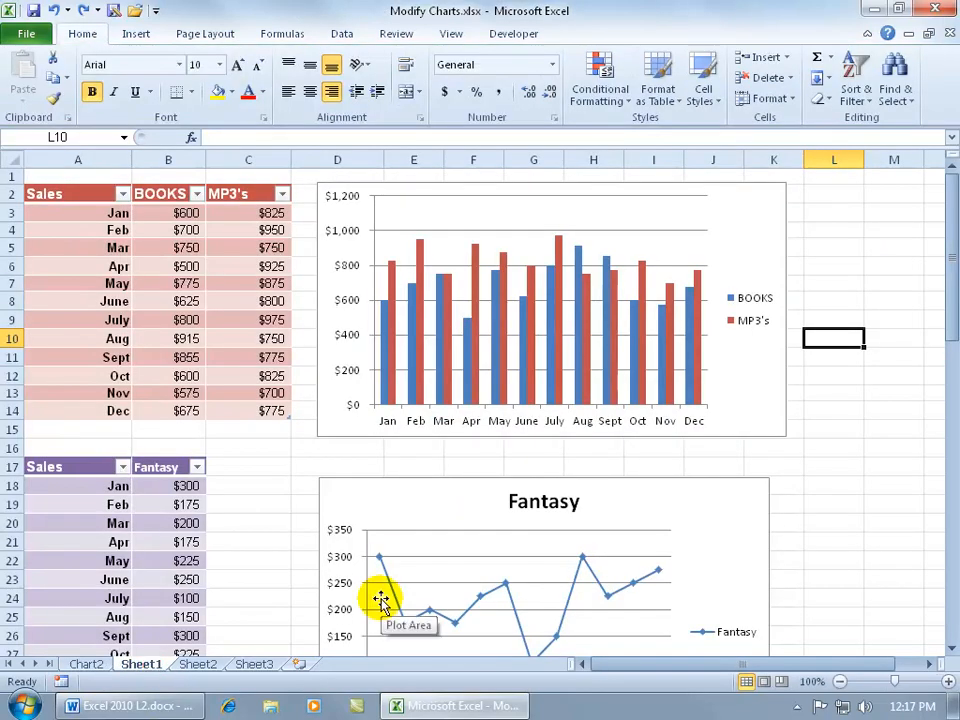
{"action": "left_click", "coordinate": [86, 664]}
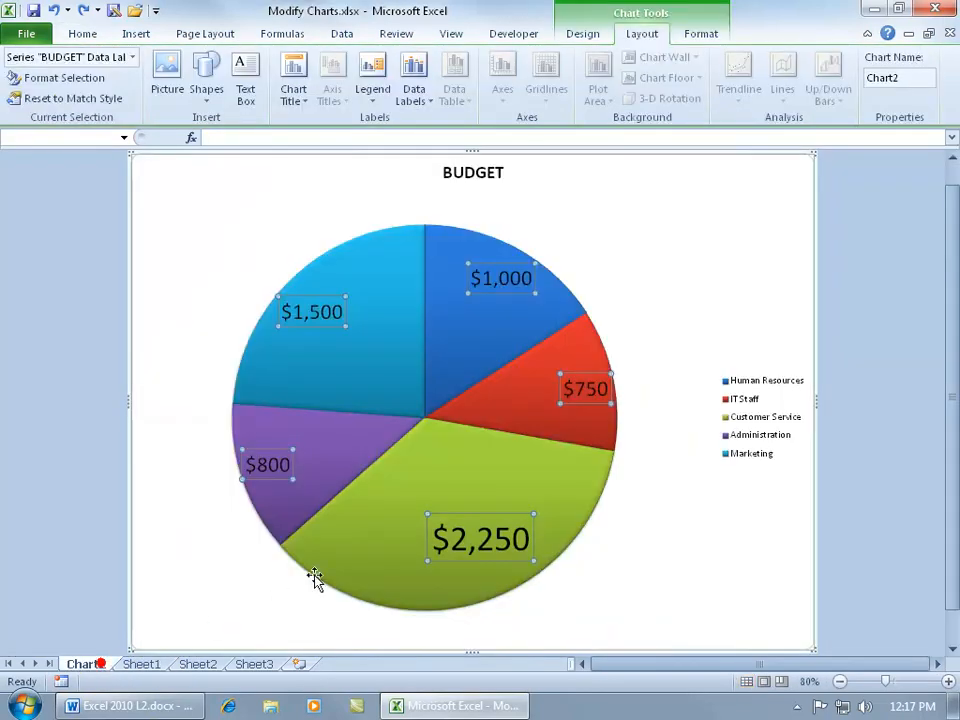
{"action": "right_click", "coordinate": [685, 276]}
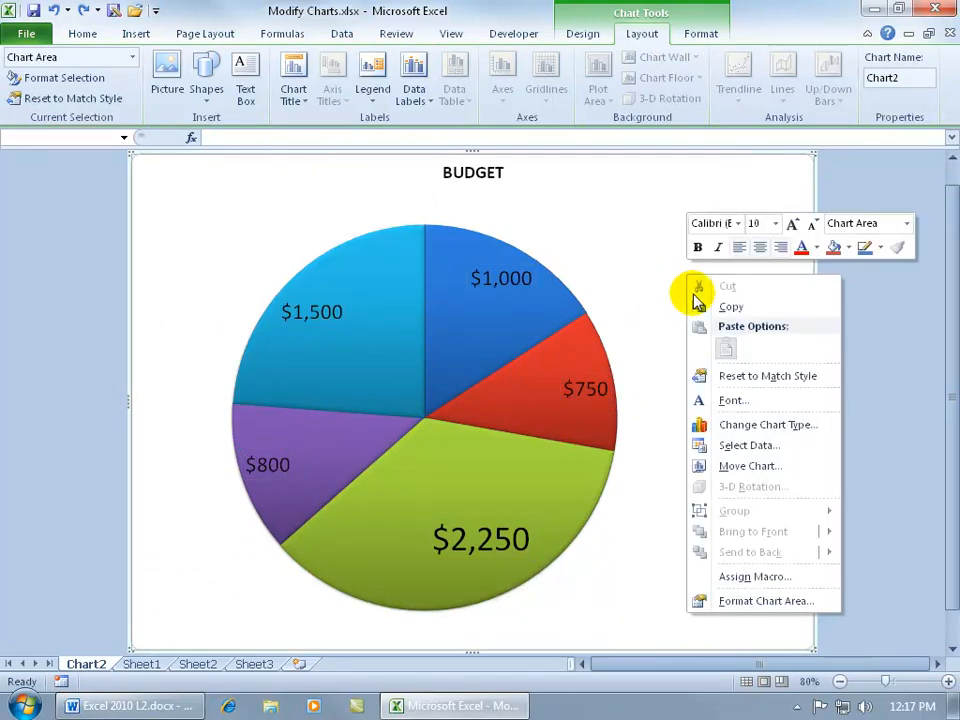
{"action": "left_click", "coordinate": [628, 253]}
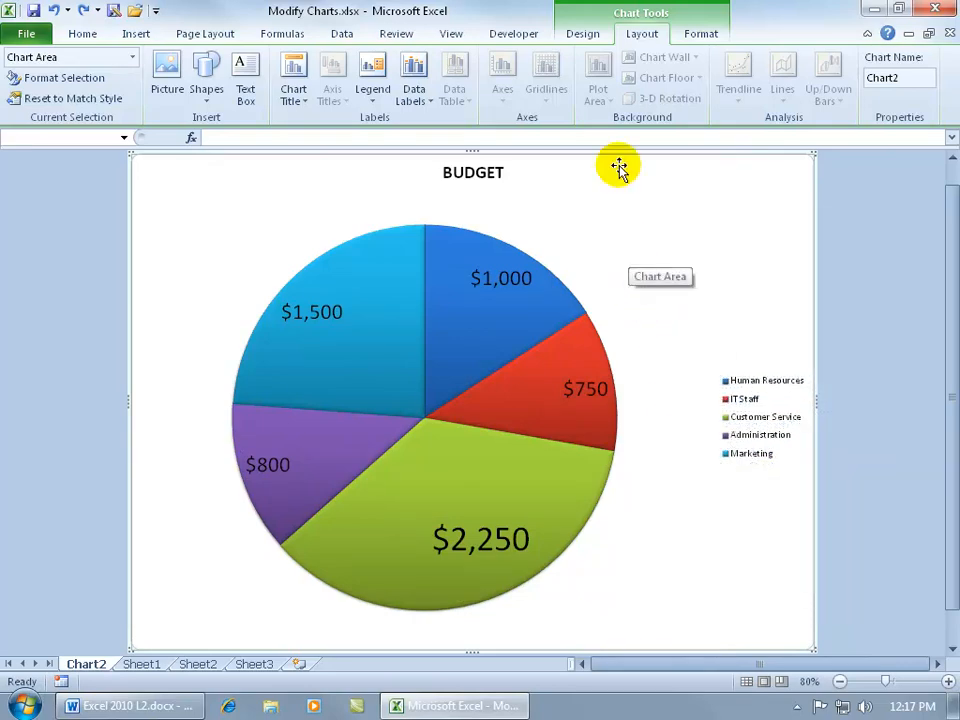
Move the BUDGET pie chart from its own chart sheet into Sheet1 as an embedded object.
{"action": "left_click", "coordinate": [585, 35]}
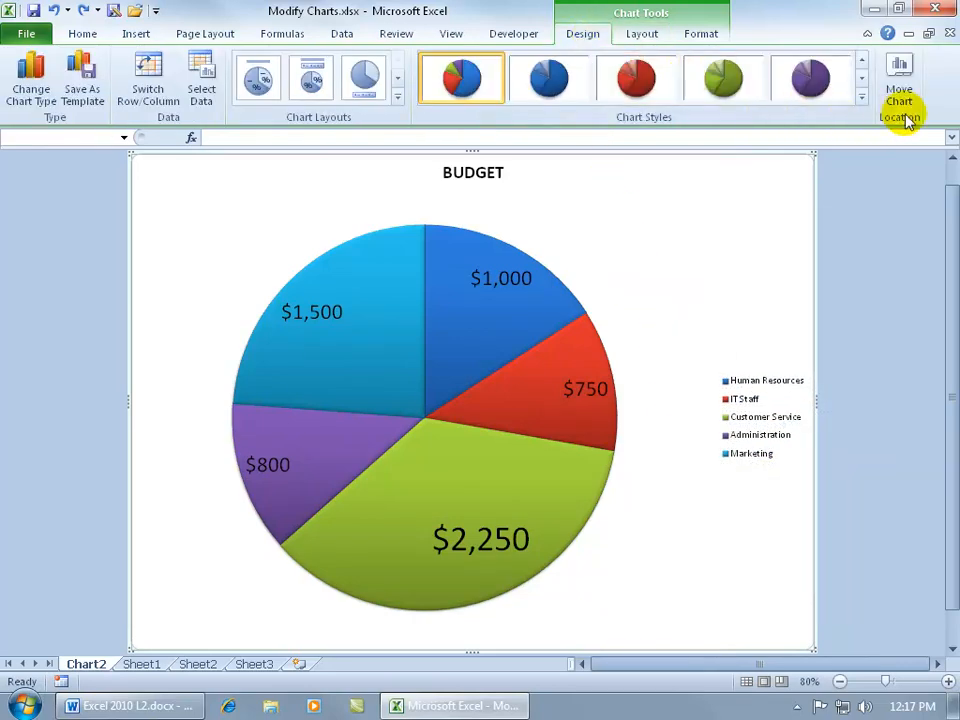
{"action": "left_click", "coordinate": [899, 82]}
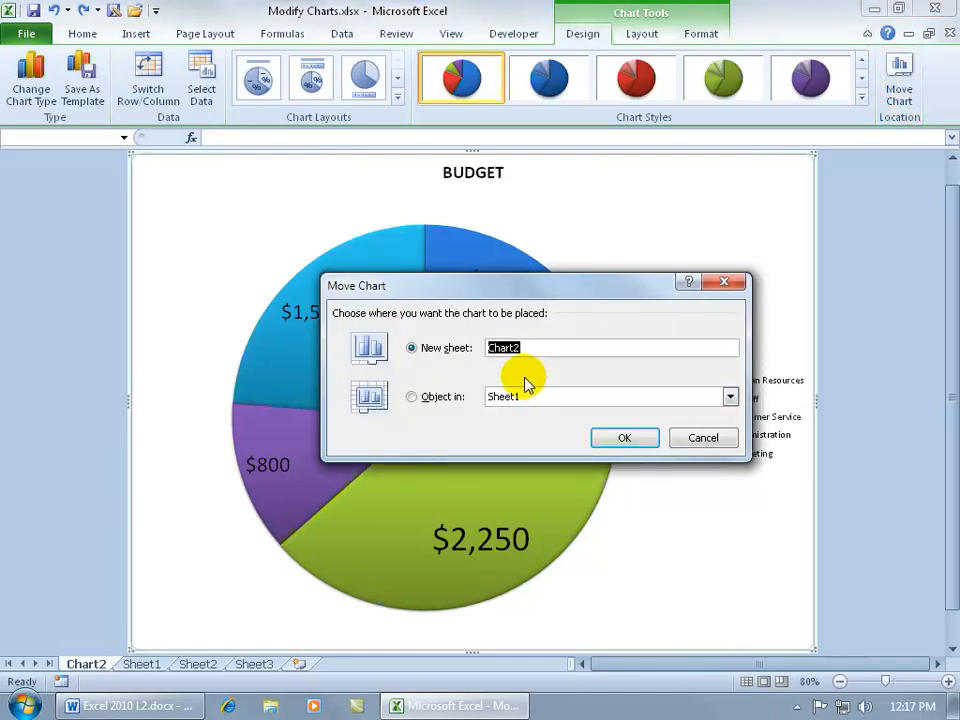
{"action": "left_click", "coordinate": [411, 397]}
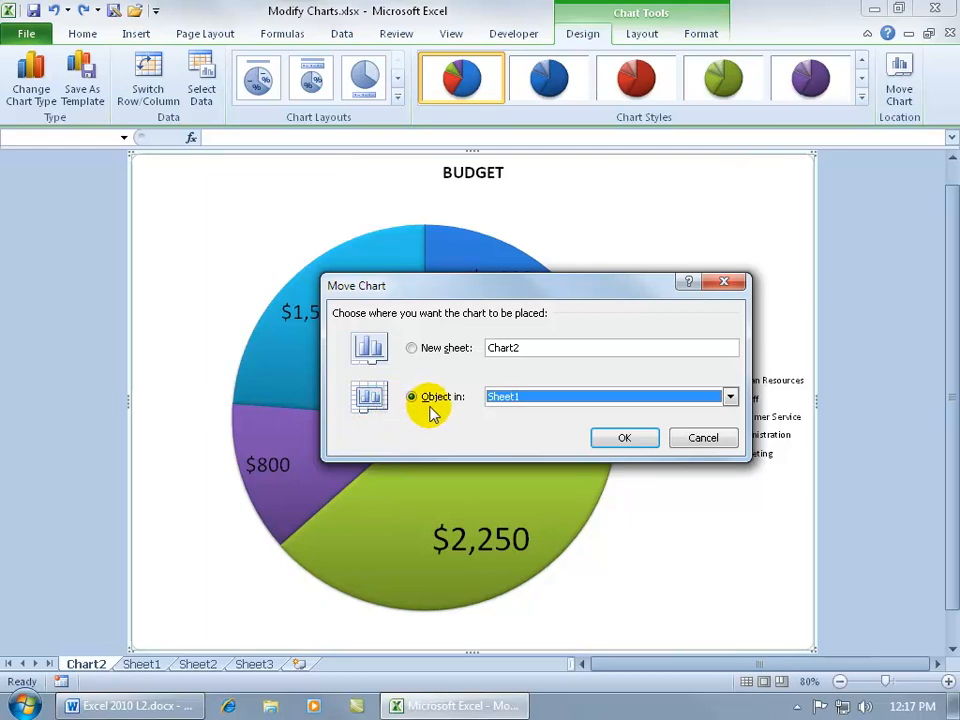
{"action": "left_click", "coordinate": [730, 397]}
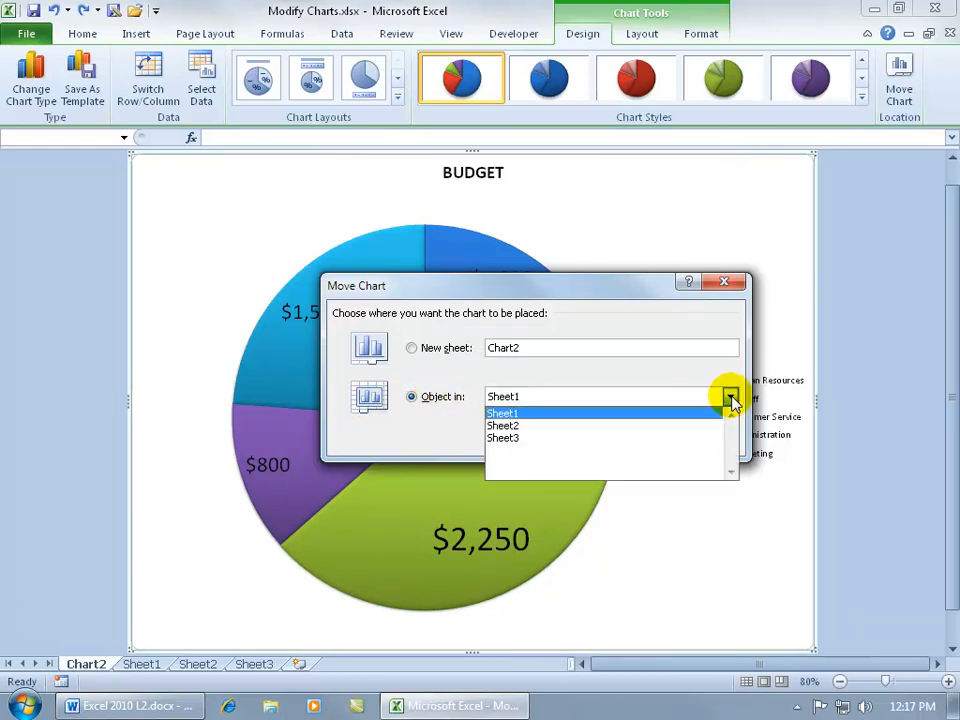
{"action": "left_click", "coordinate": [564, 414]}
{"action": "left_click", "coordinate": [618, 437]}
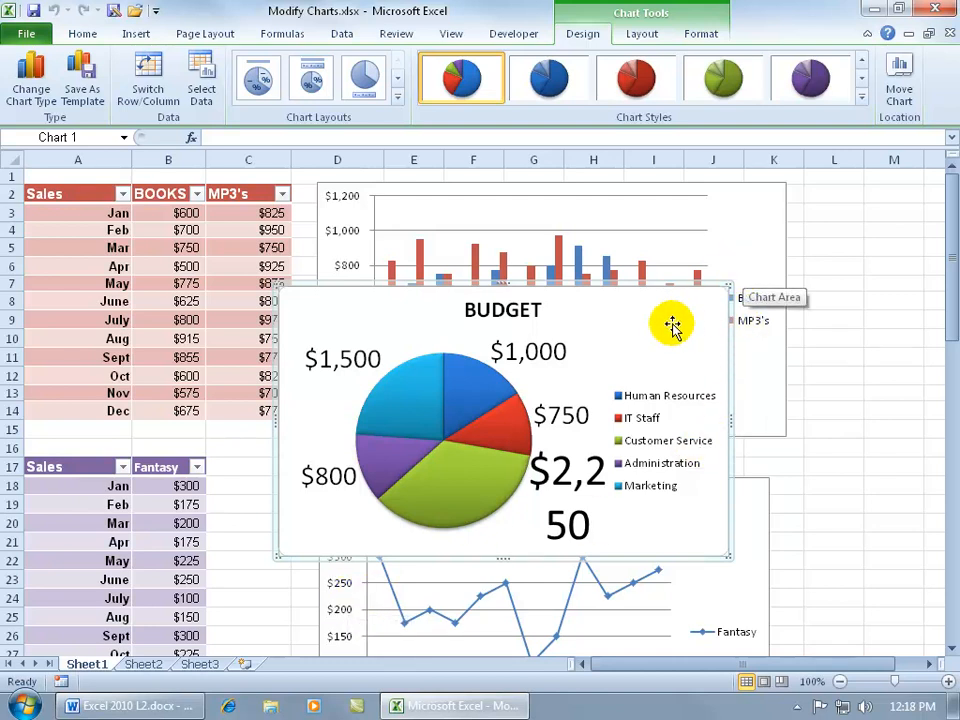
Move the BUDGET pie chart from Sheet1 to a new chart sheet named Spiffy Chart.
{"action": "right_click", "coordinate": [628, 330]}
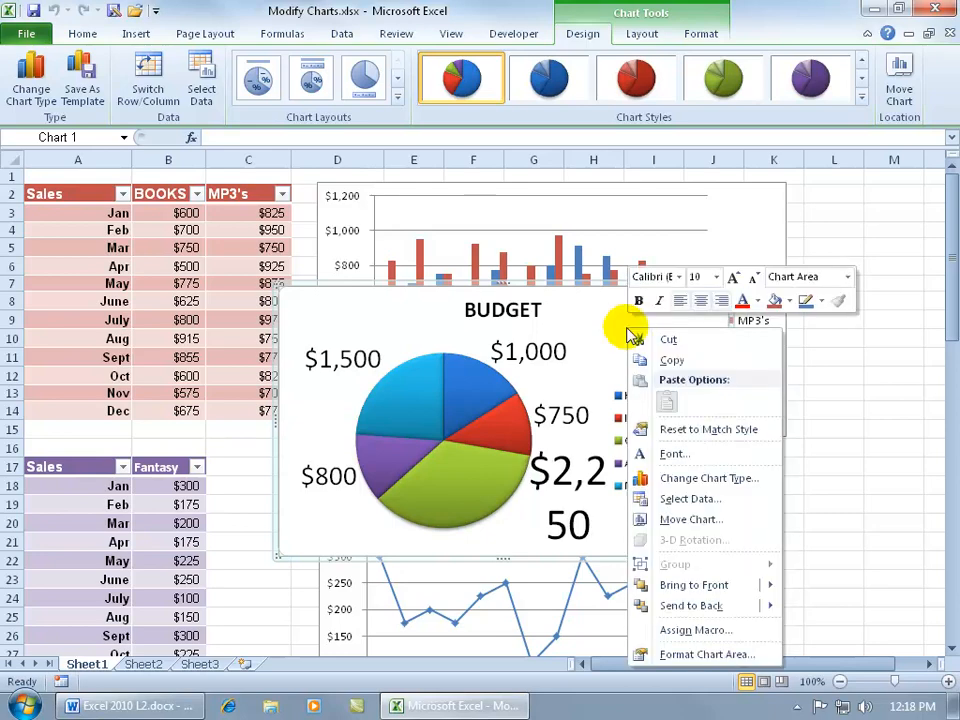
{"action": "left_click", "coordinate": [645, 521]}
{"action": "left_click", "coordinate": [552, 493]}
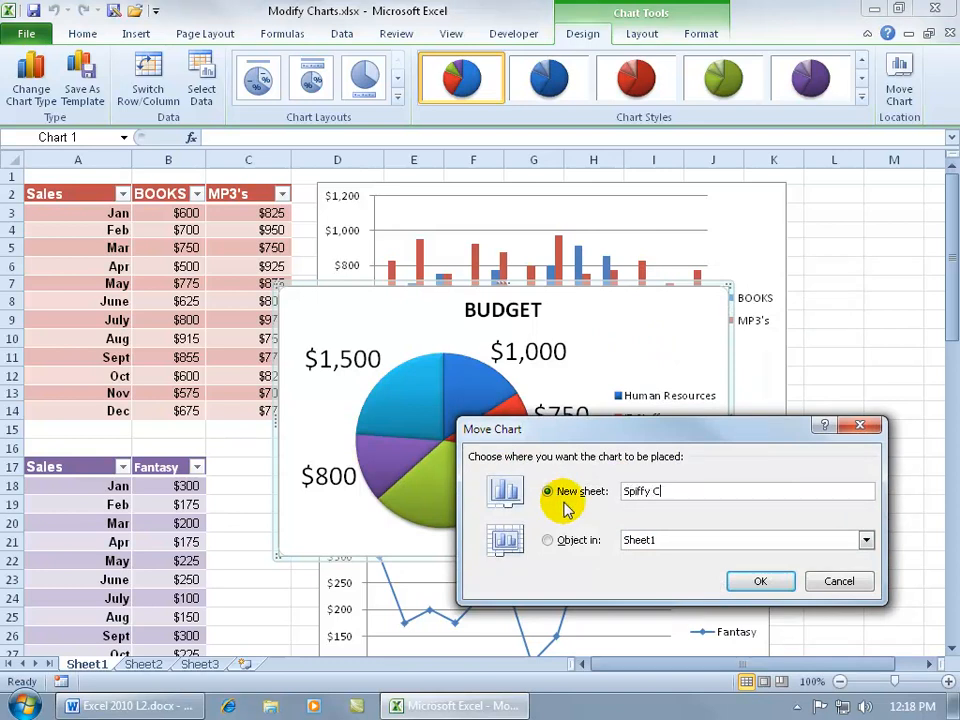
{"action": "type", "text": "Spiffy Chart"}
{"action": "left_click", "coordinate": [758, 581]}
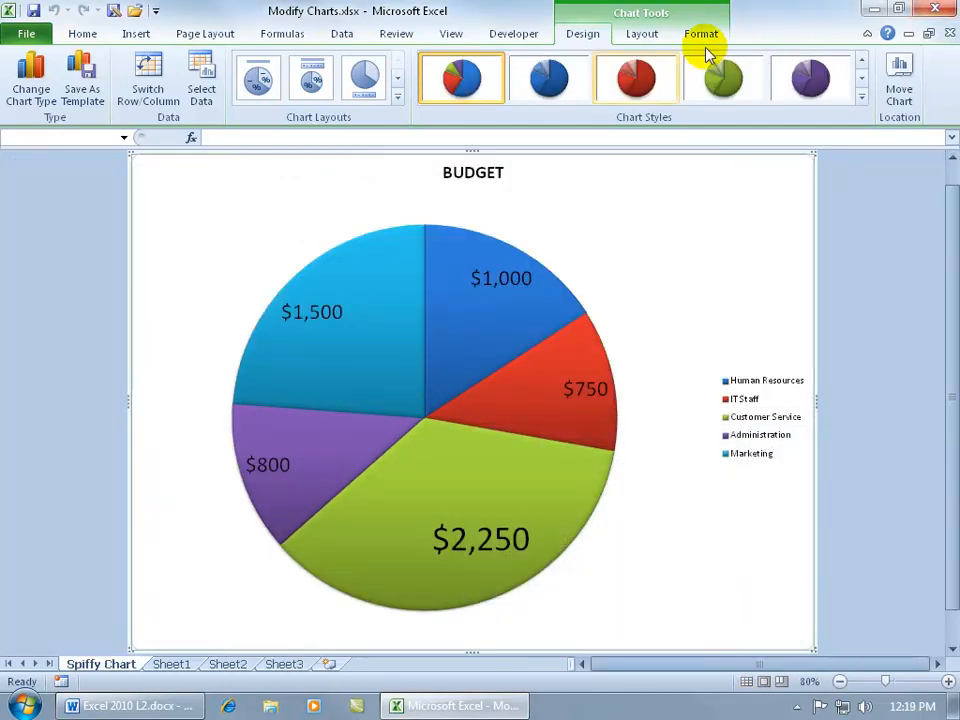
{"action": "left_click", "coordinate": [172, 664]}
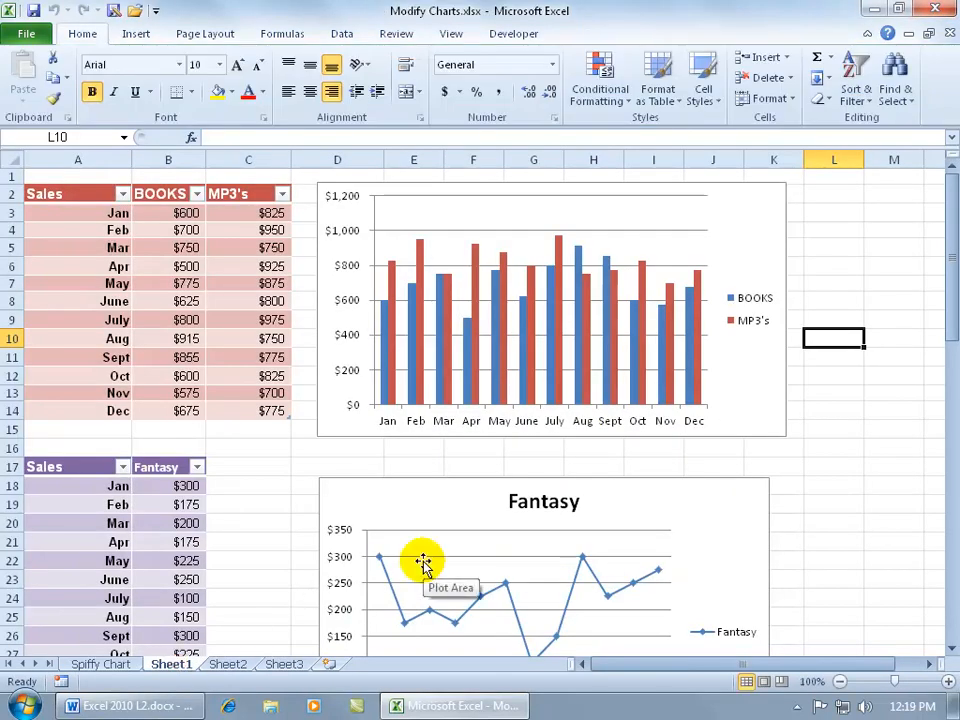
{"action": "left_click", "coordinate": [100, 664]}
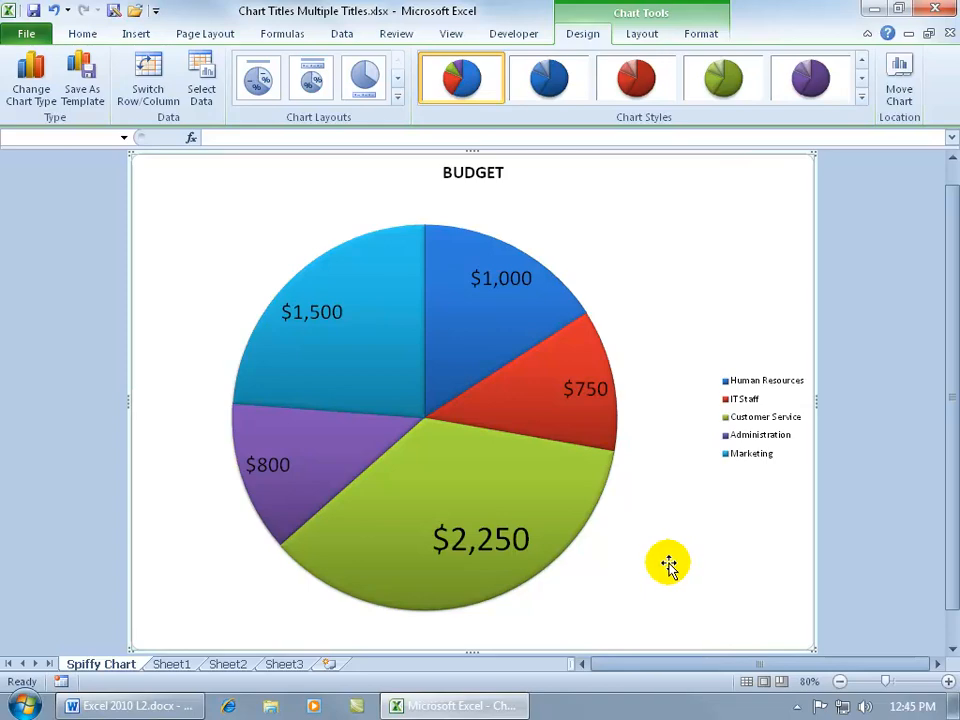
Limit the data range of the sales column chart on Sheet1 to the Sales and BOOKS columns, A2 to B14.
{"action": "left_click", "coordinate": [171, 664]}
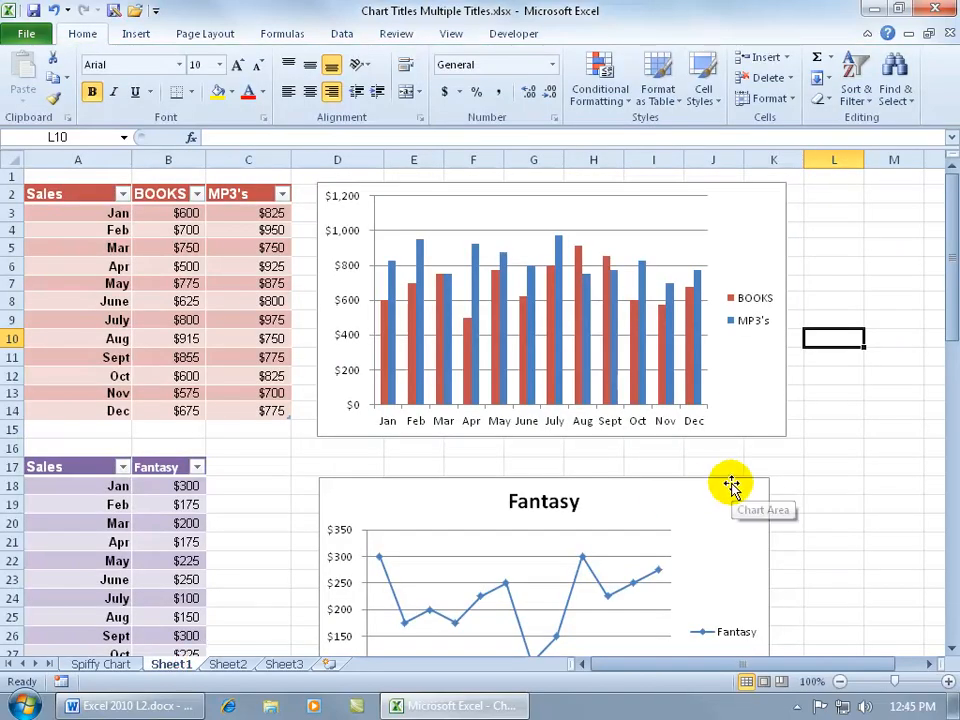
{"action": "left_click", "coordinate": [718, 407]}
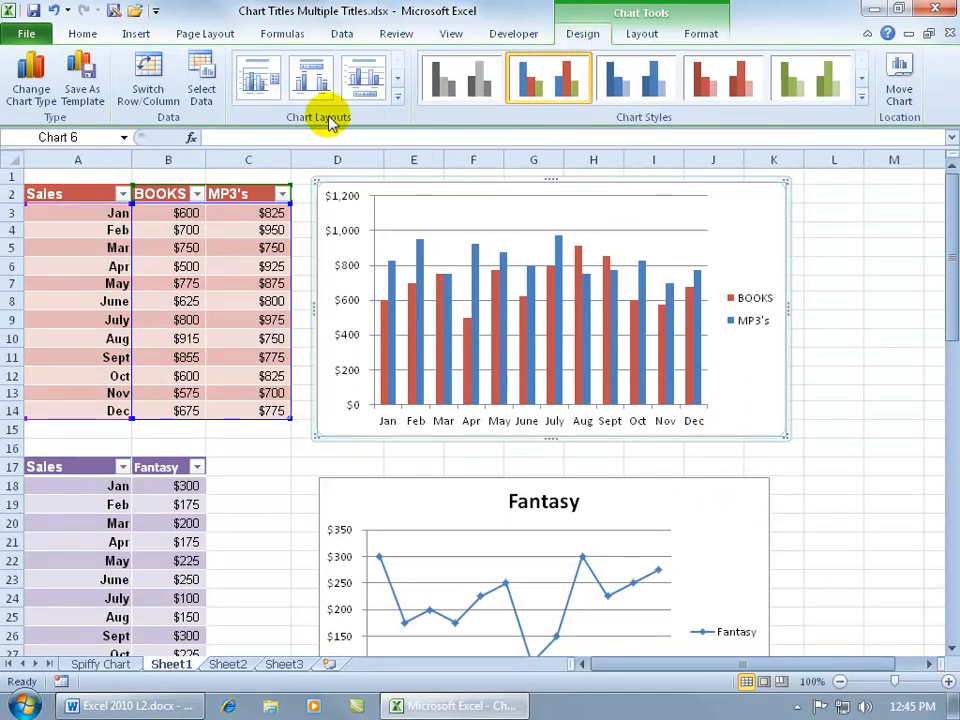
{"action": "left_click", "coordinate": [203, 96]}
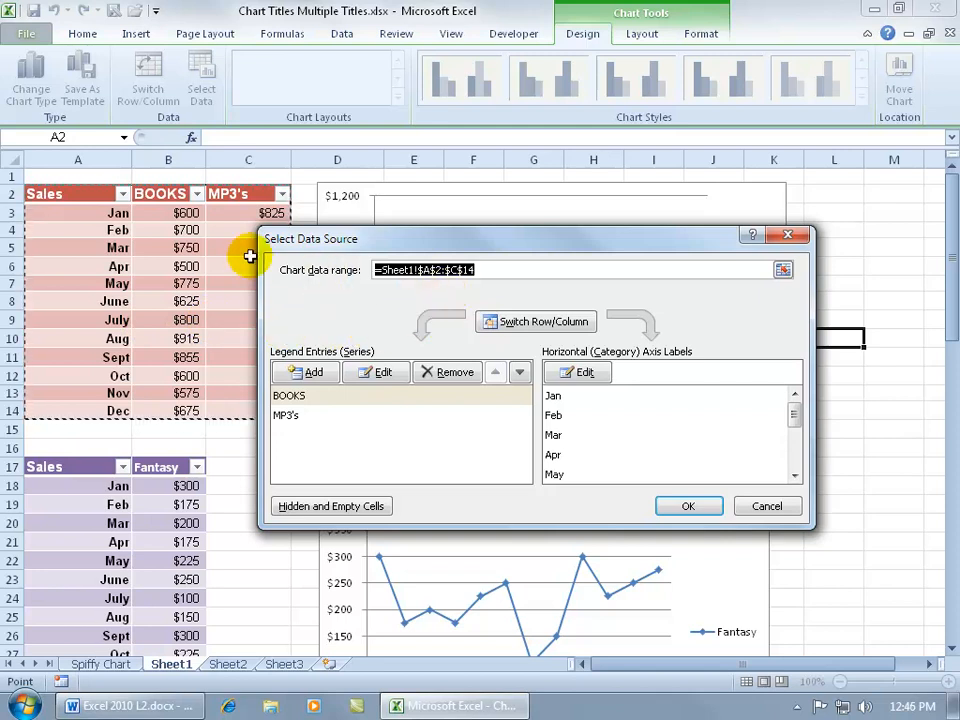
{"action": "left_click", "coordinate": [785, 271]}
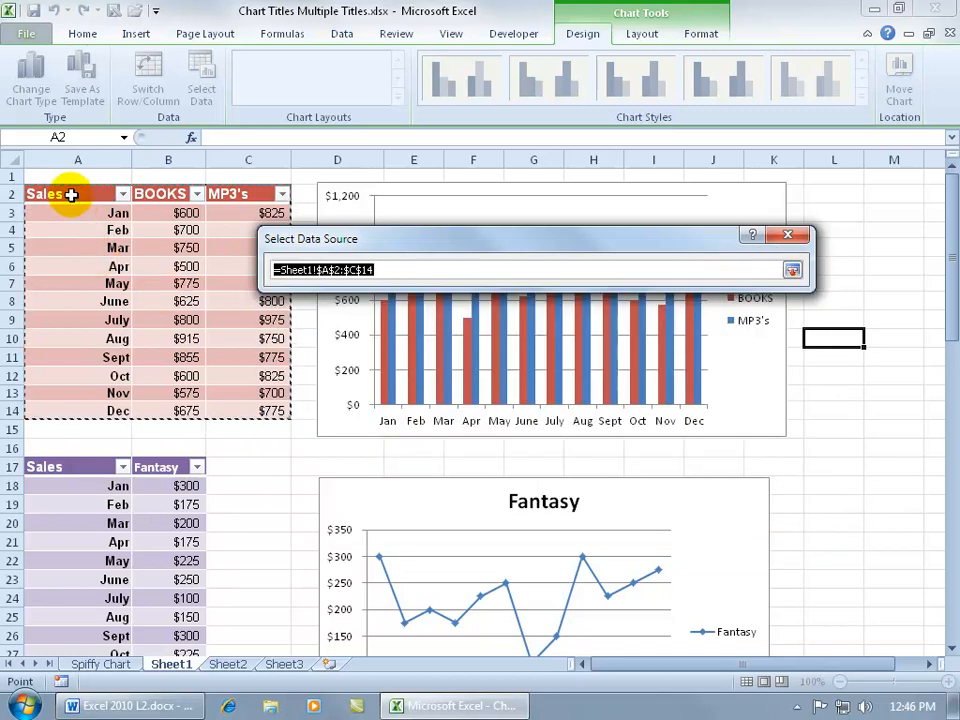
{"action": "left_click_drag", "start_coordinate": [71, 195], "coordinate": [189, 409]}
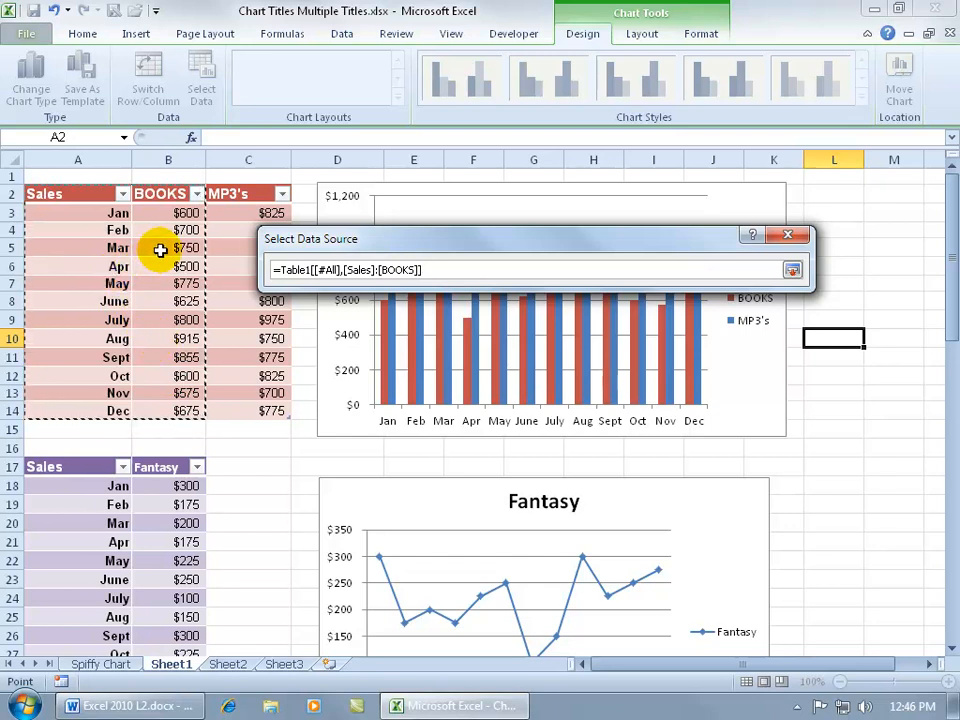
{"action": "key", "text": "Return"}
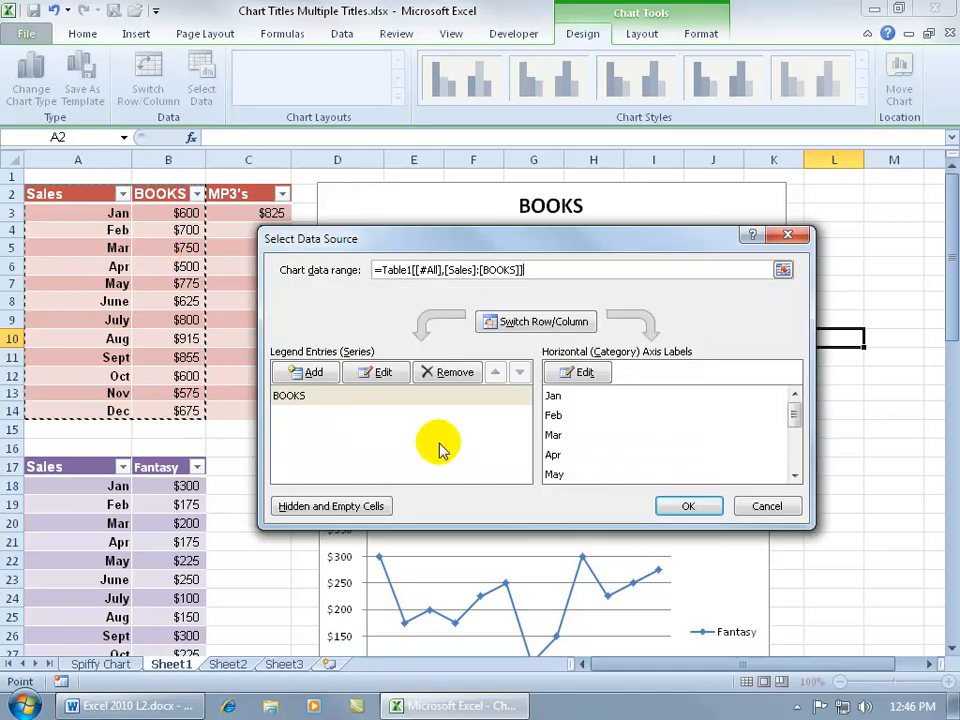
{"action": "left_click", "coordinate": [686, 506]}
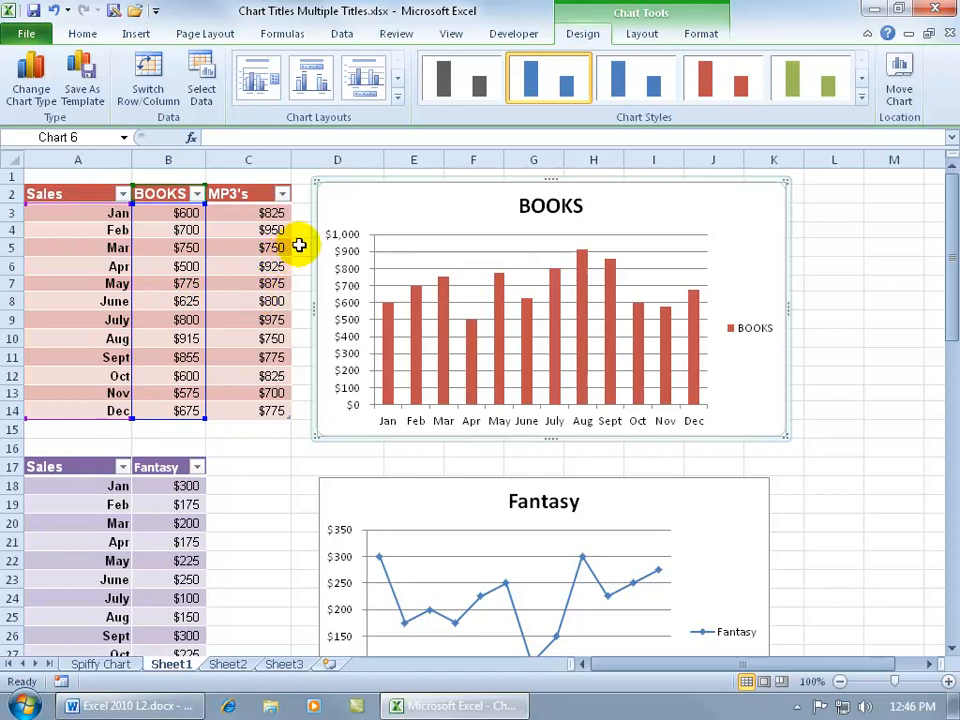
Set the sales column chart's data range to the whole table with Sales, BOOKS and MP3's, A2 to C14.
{"action": "left_click", "coordinate": [201, 80]}
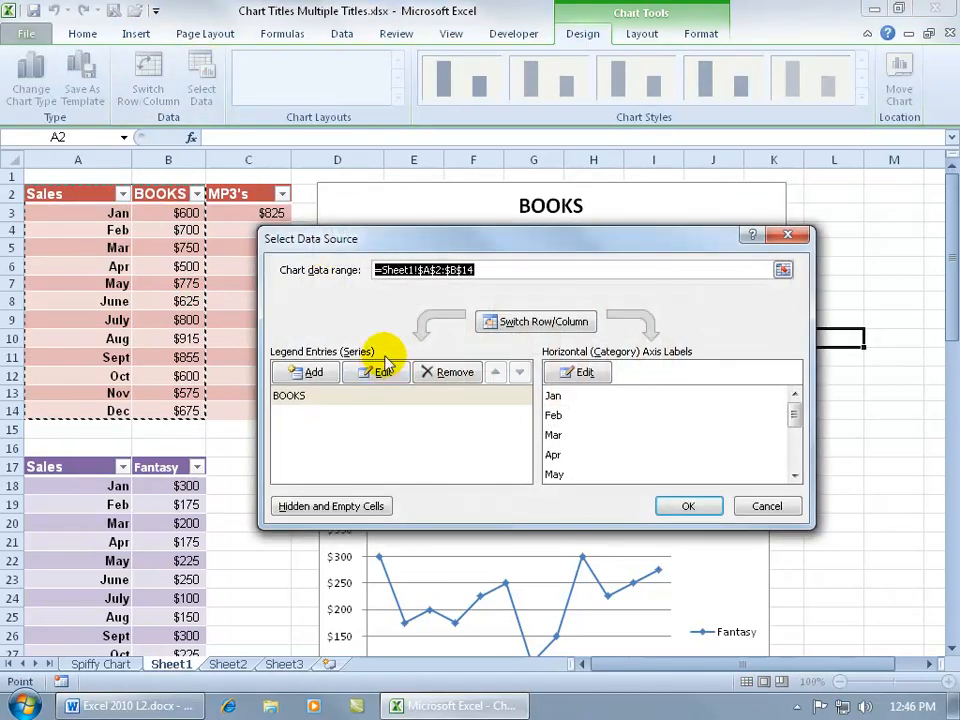
{"action": "left_click", "coordinate": [783, 270]}
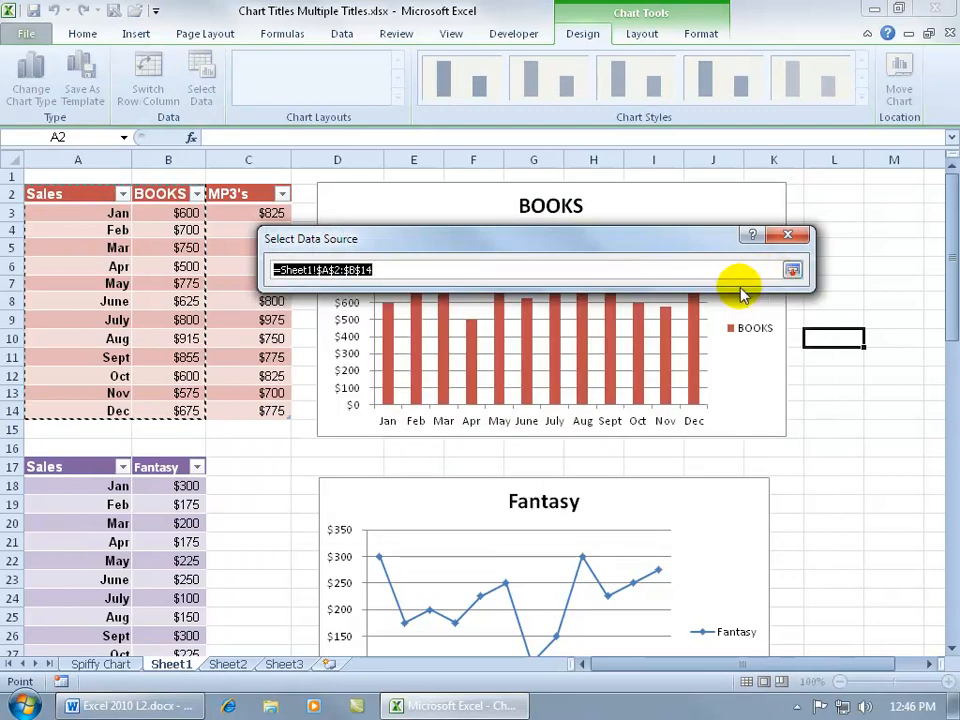
{"action": "left_click_drag", "start_coordinate": [75, 193], "coordinate": [260, 410]}
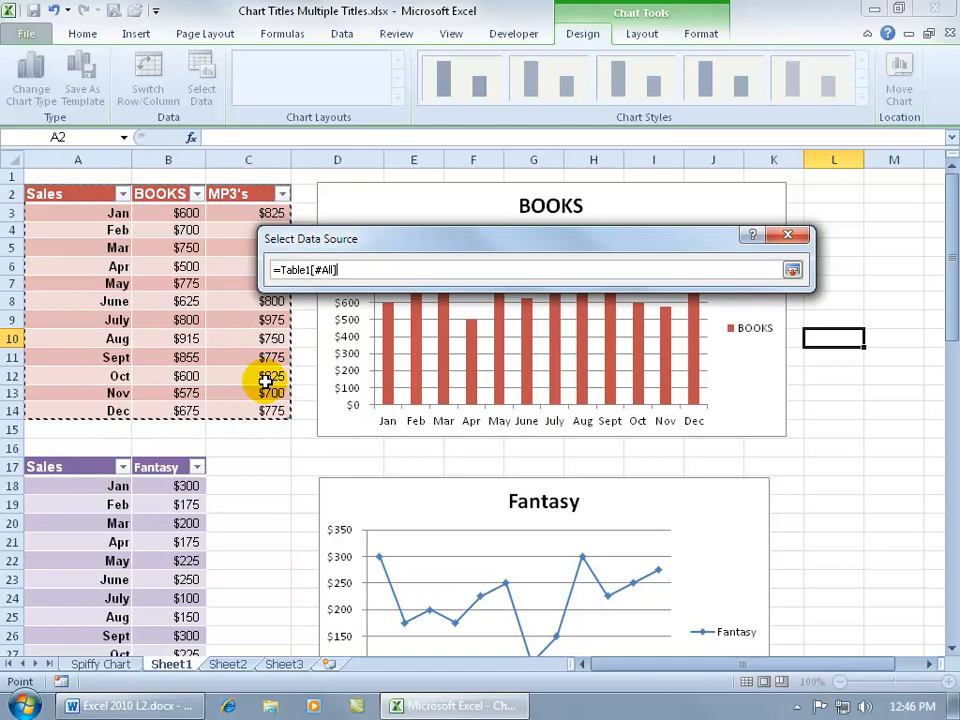
{"action": "key", "text": "Return"}
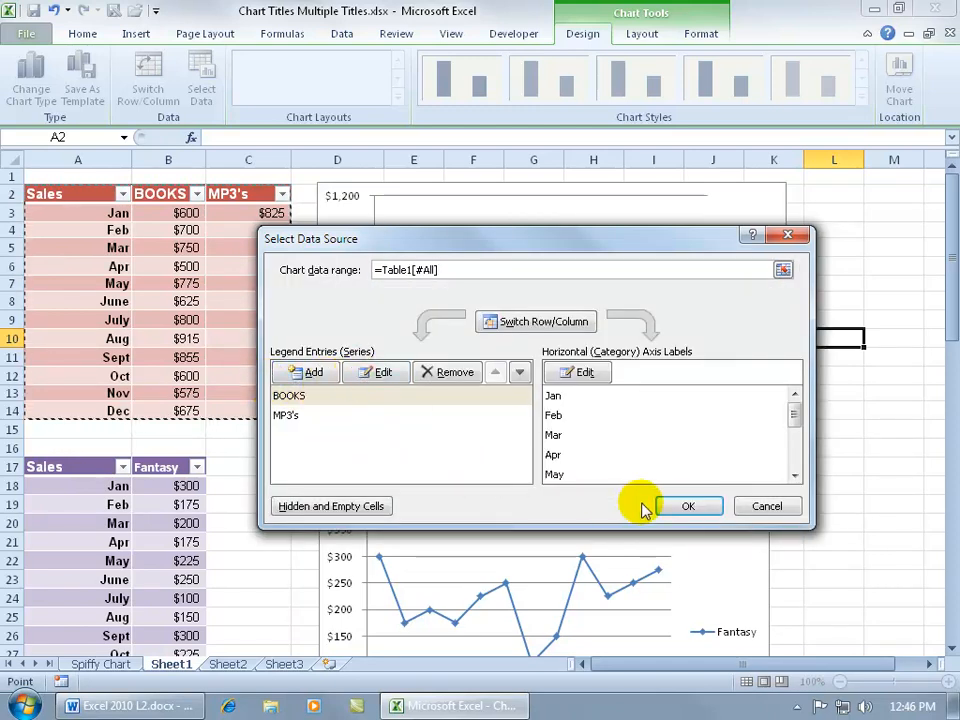
{"action": "left_click", "coordinate": [687, 506]}
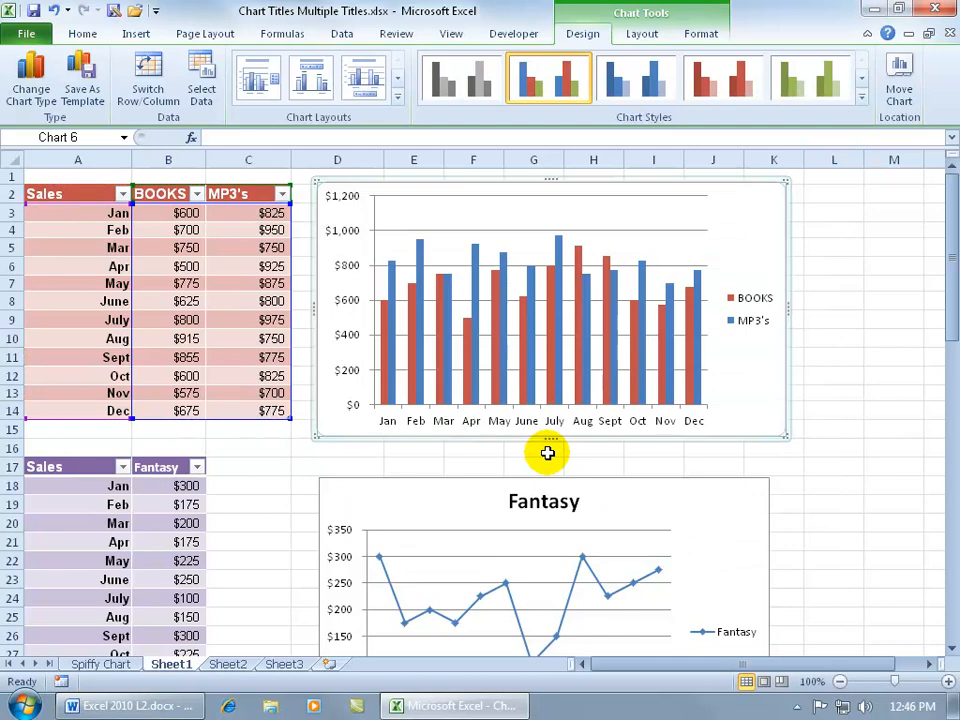
Remove the BOOKS series from the sales column chart's data source.
{"action": "left_click", "coordinate": [203, 93]}
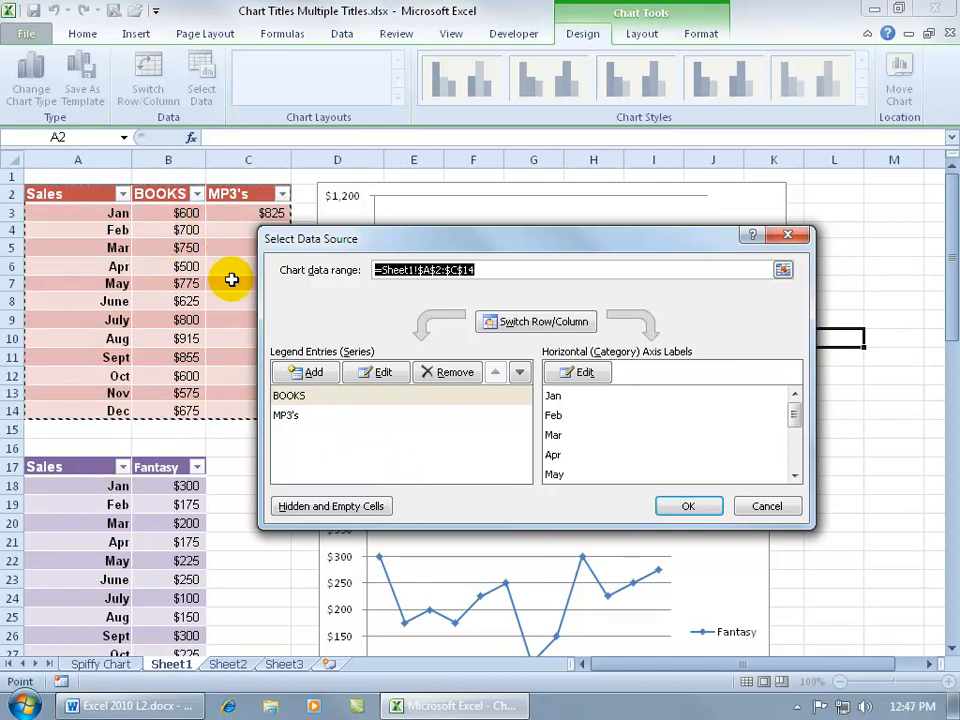
{"action": "left_click", "coordinate": [293, 398]}
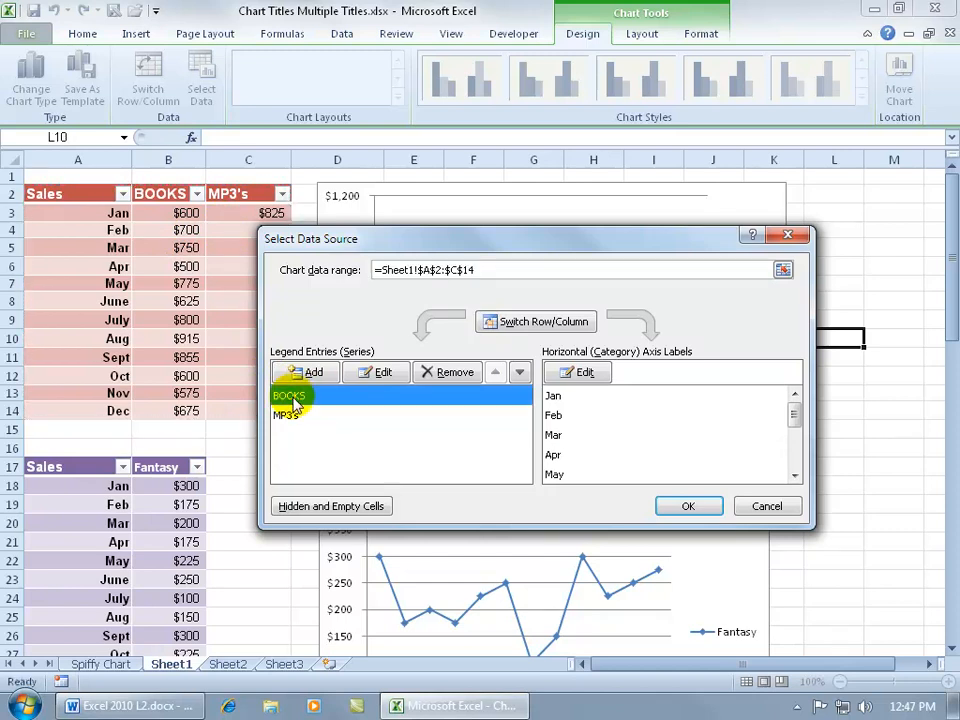
{"action": "left_click", "coordinate": [450, 372]}
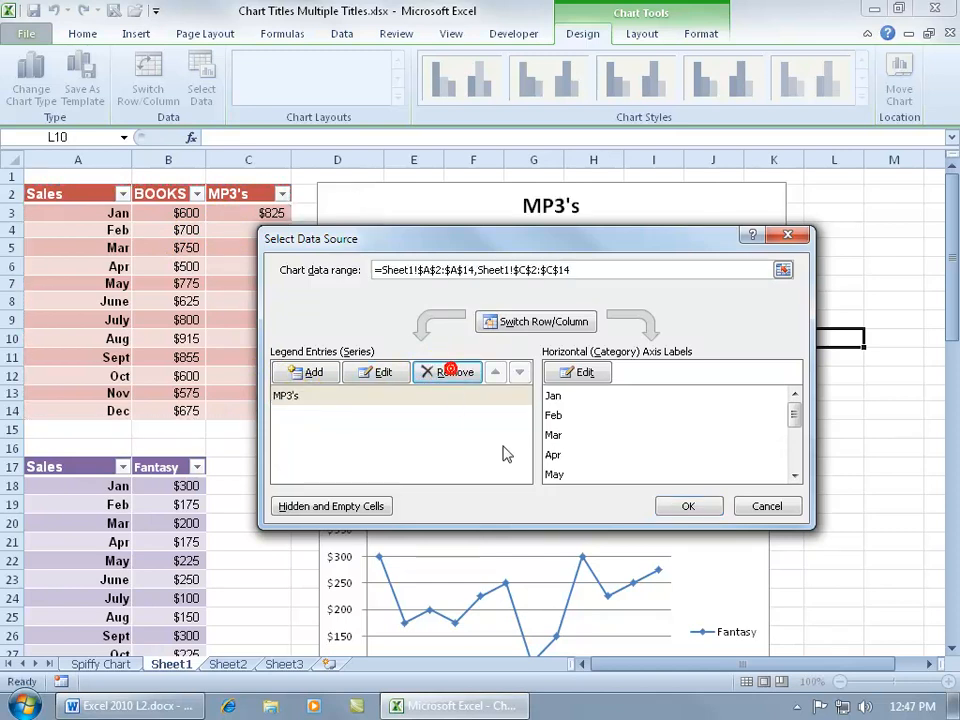
{"action": "left_click", "coordinate": [685, 506]}
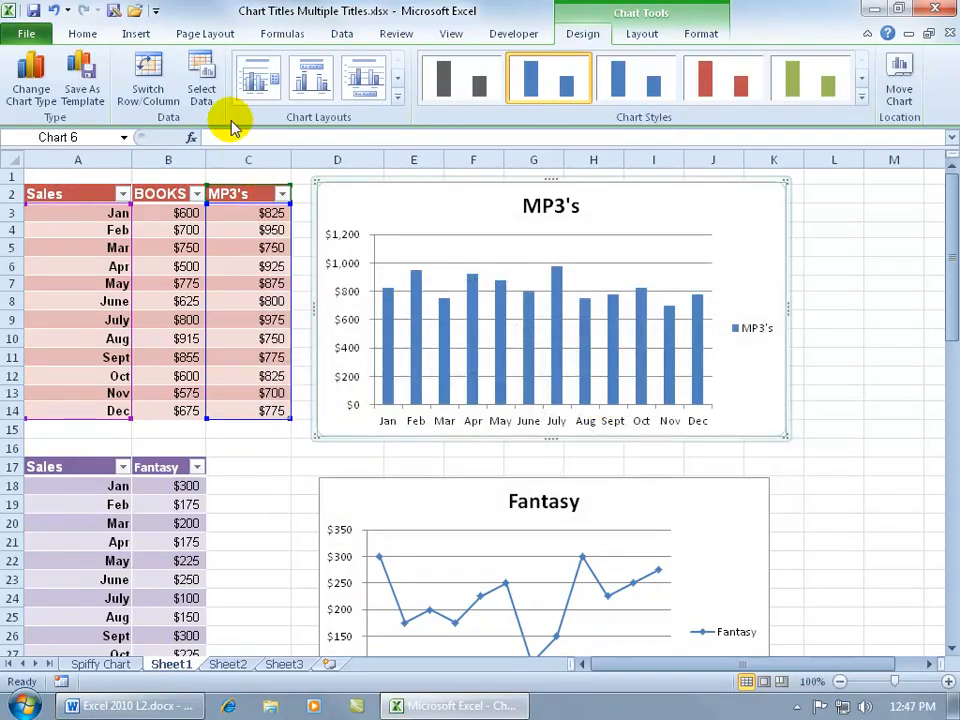
Add a BOOKS series to the sales column chart, with its name from B2 and its values from B3 to B14.
{"action": "left_click", "coordinate": [201, 88]}
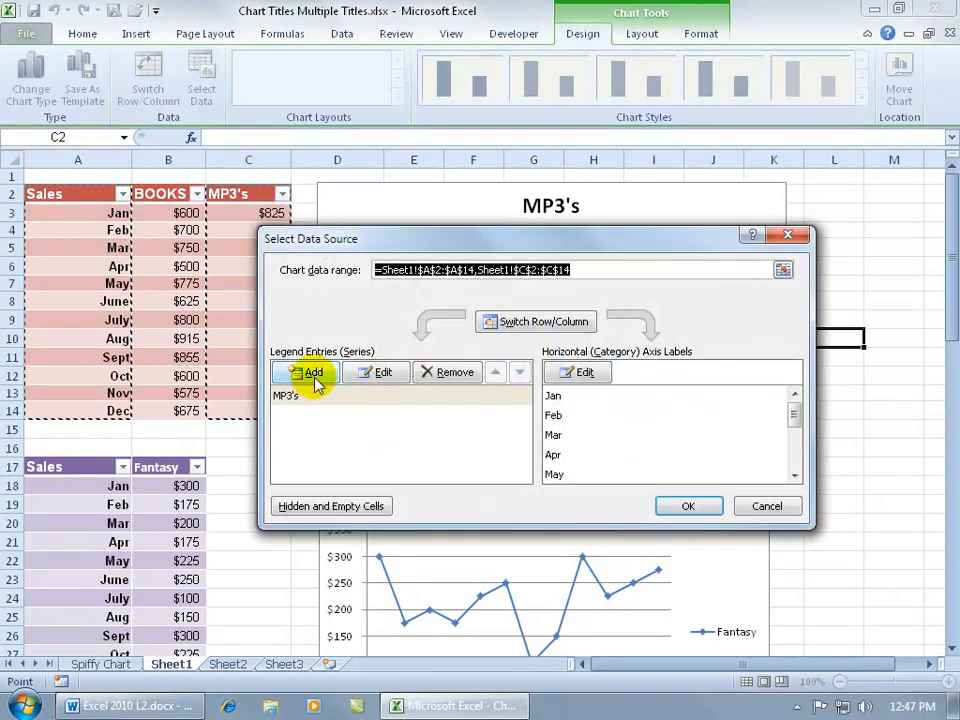
{"action": "left_click", "coordinate": [312, 374]}
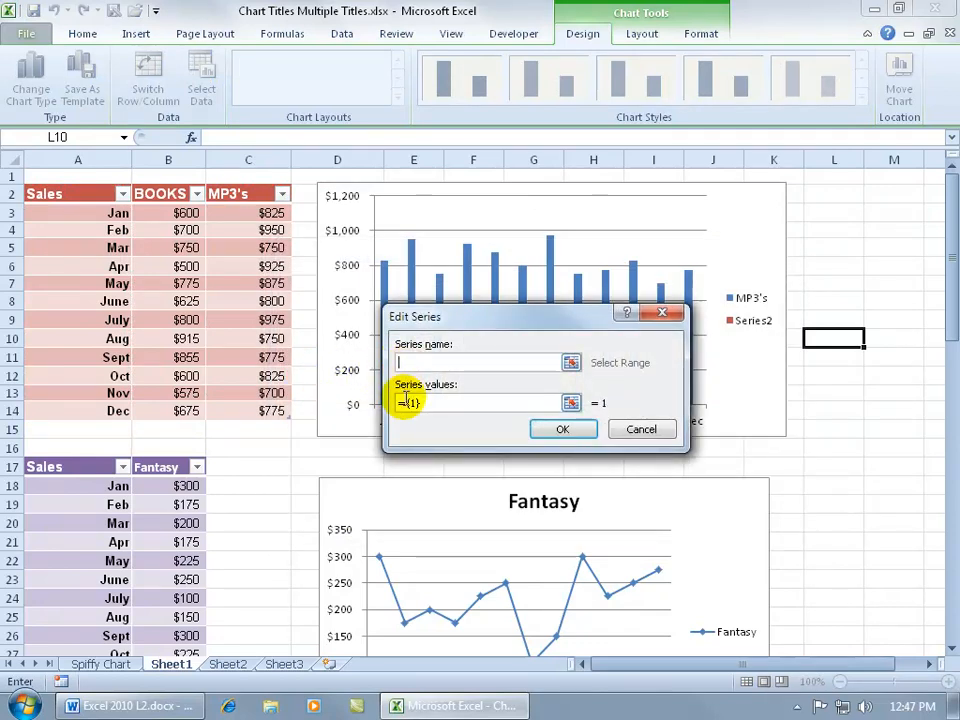
{"action": "left_click", "coordinate": [178, 196]}
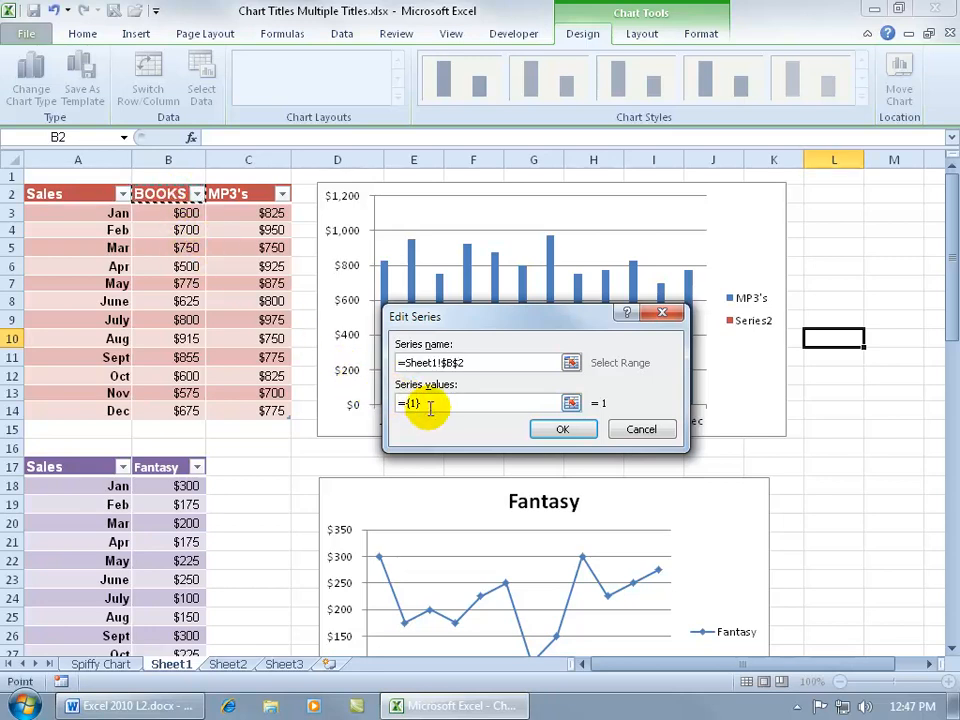
{"action": "left_click_drag", "start_coordinate": [428, 403], "coordinate": [392, 405]}
{"action": "key", "text": "BackSpace"}
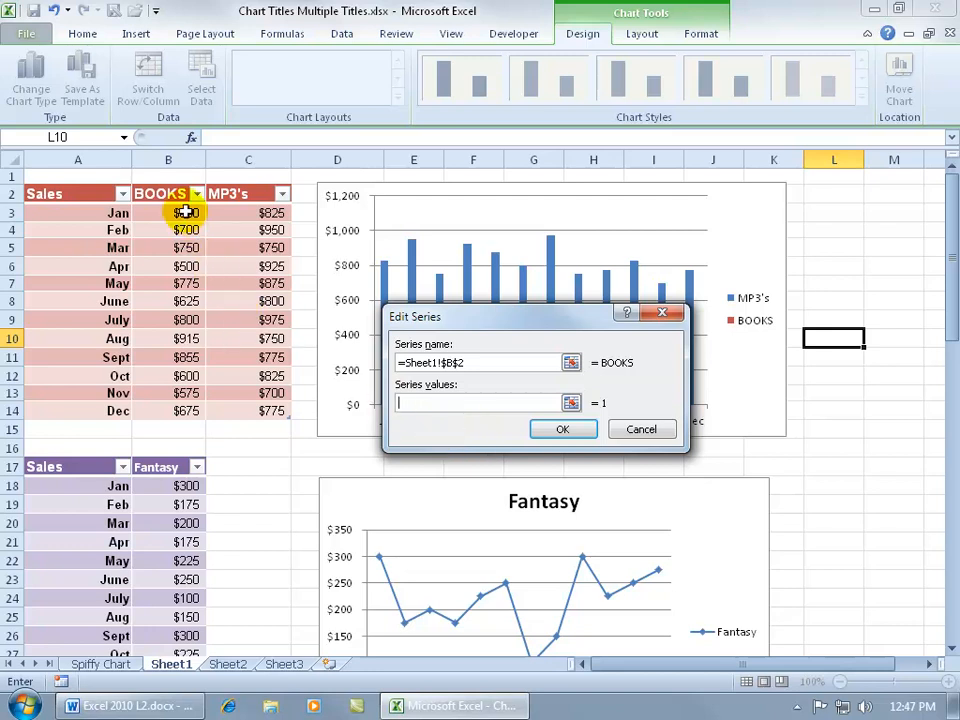
{"action": "left_click_drag", "start_coordinate": [189, 210], "coordinate": [187, 405]}
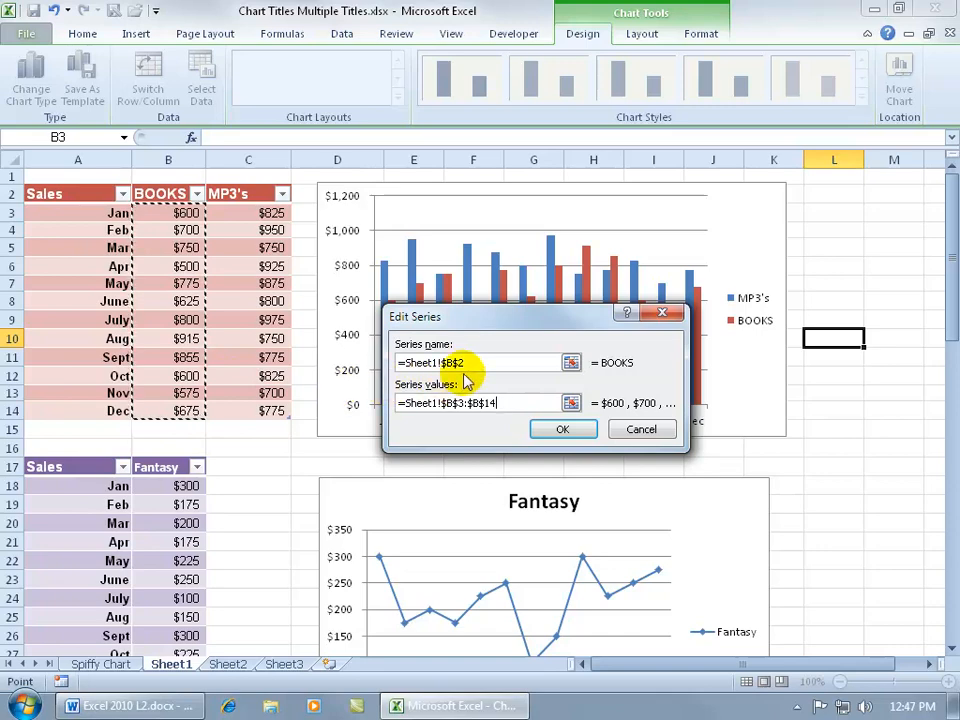
{"action": "left_click", "coordinate": [548, 430]}
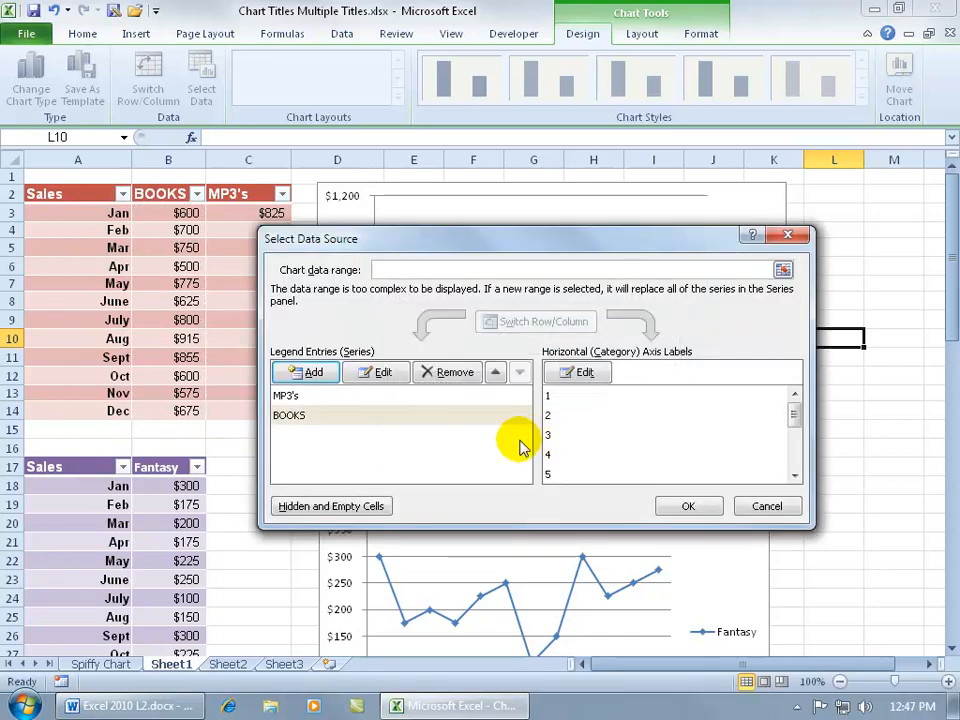
{"action": "left_click", "coordinate": [688, 506]}
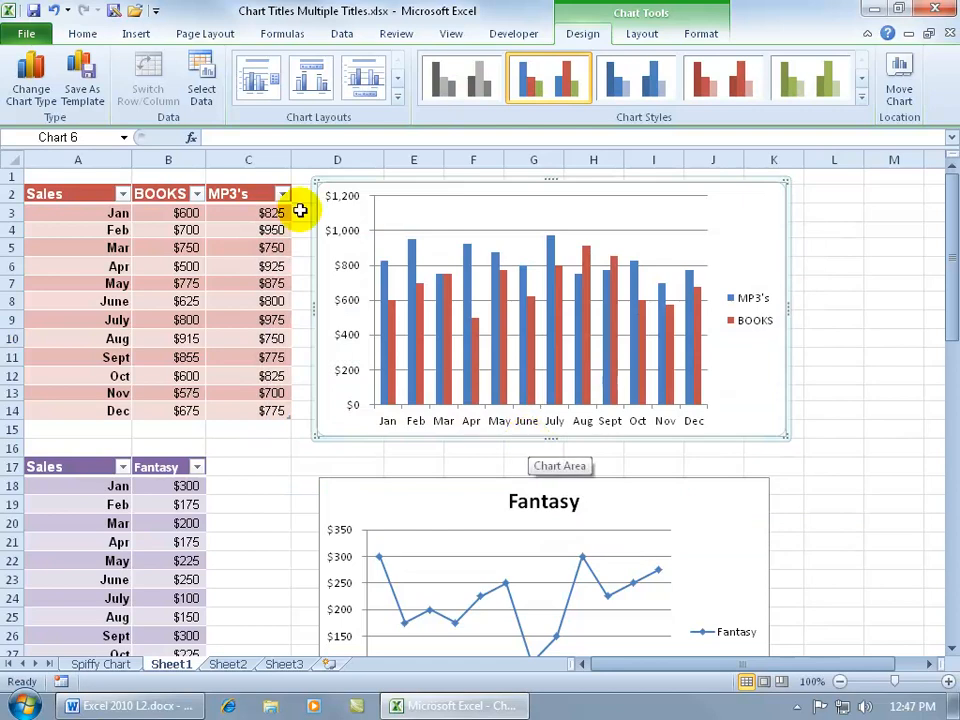
Rename the MP3's series of the sales column chart to My MP3, keeping its values from C3 to C14.
{"action": "left_click", "coordinate": [201, 86]}
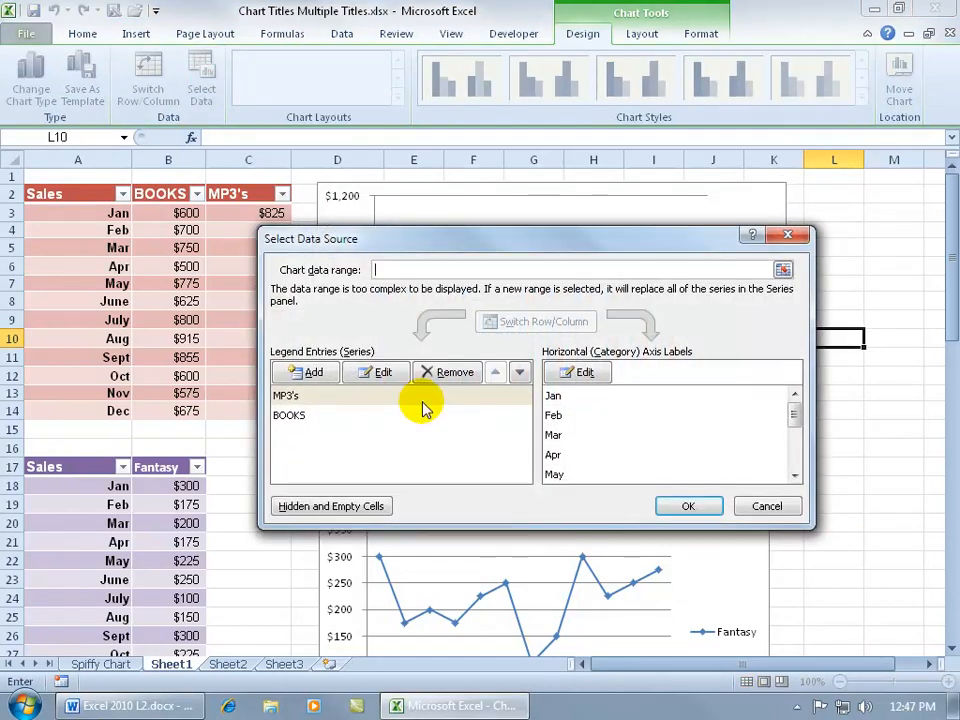
{"action": "left_click", "coordinate": [364, 396]}
{"action": "left_click", "coordinate": [377, 373]}
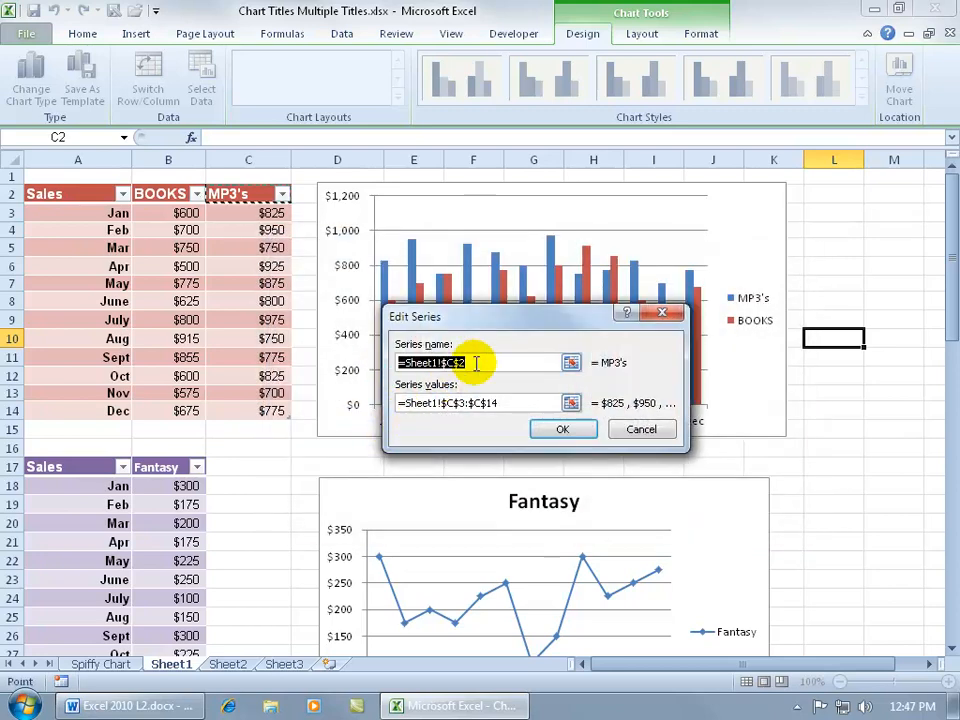
{"action": "type", "text": "My MP"}
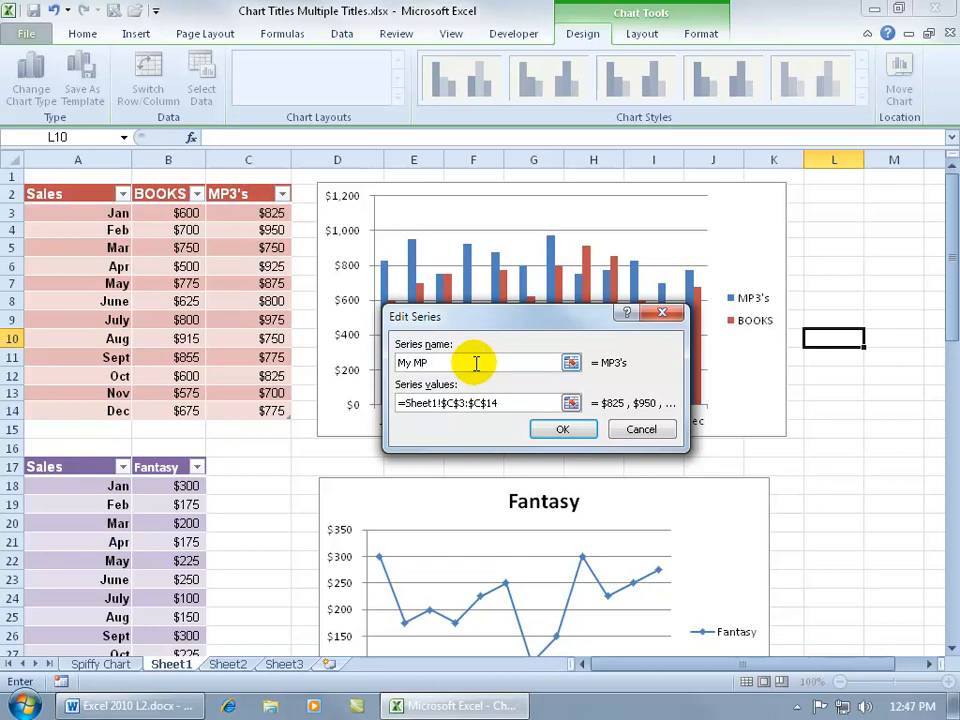
{"action": "type", "text": "3"}
{"action": "left_click", "coordinate": [461, 403]}
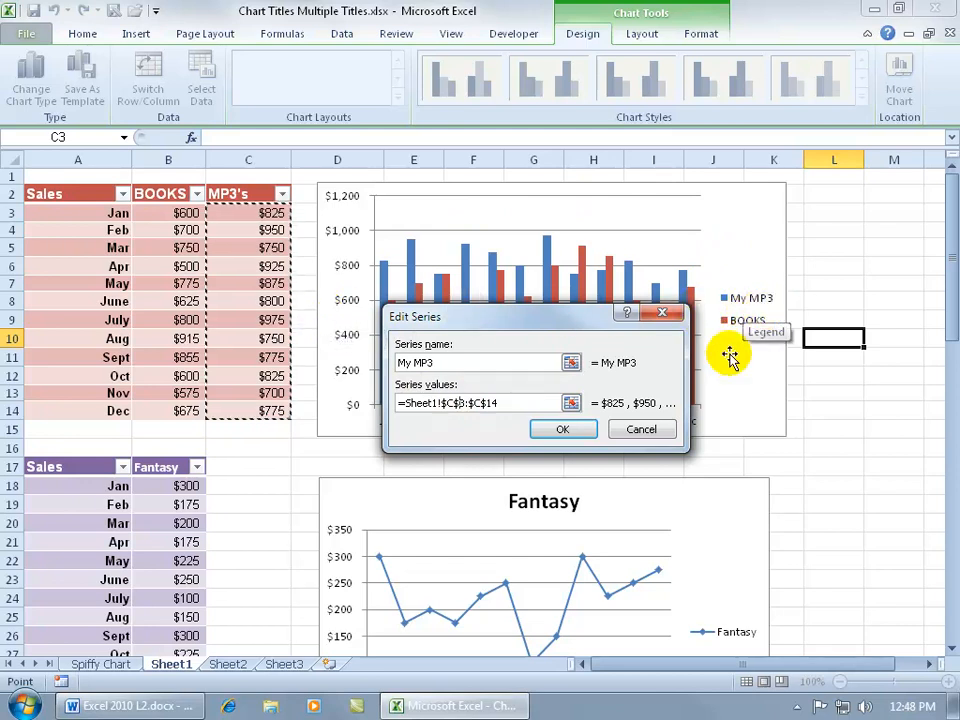
{"action": "left_click", "coordinate": [578, 425]}
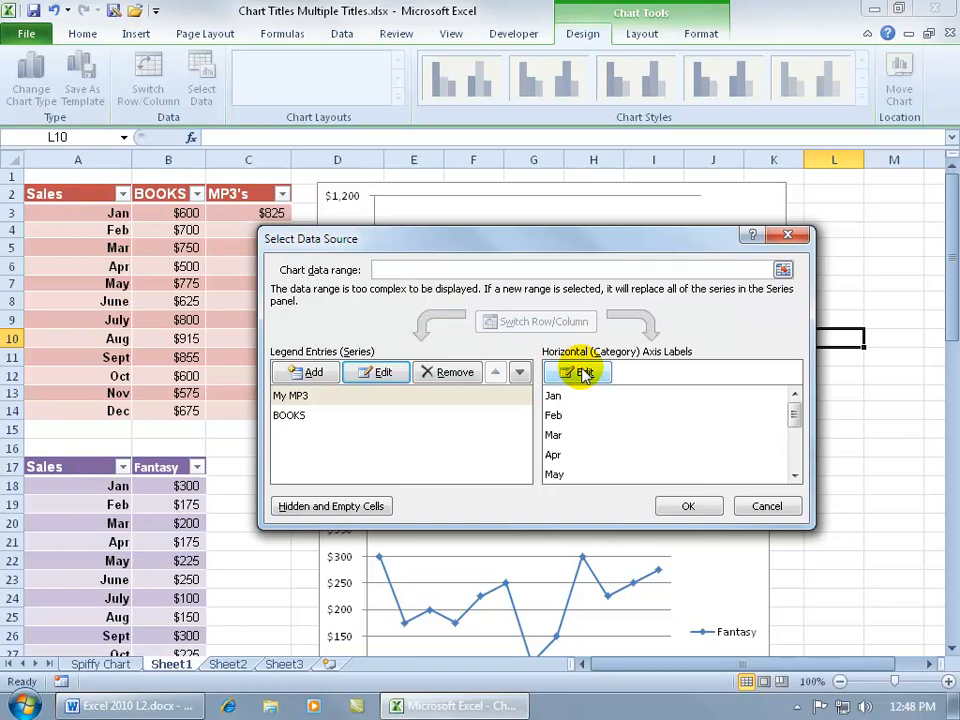
Review the sales chart's horizontal axis label range, keep it at A3 to A14, and apply the data source changes.
{"action": "left_click_drag", "start_coordinate": [522, 244], "coordinate": [547, 450]}
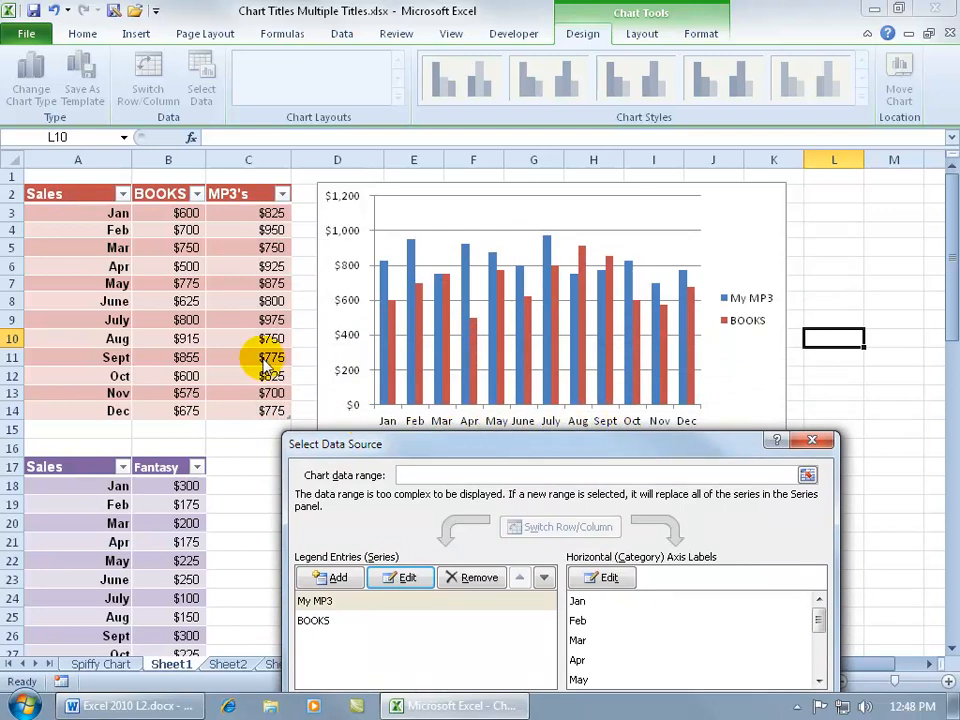
{"action": "left_click_drag", "start_coordinate": [457, 445], "coordinate": [444, 252]}
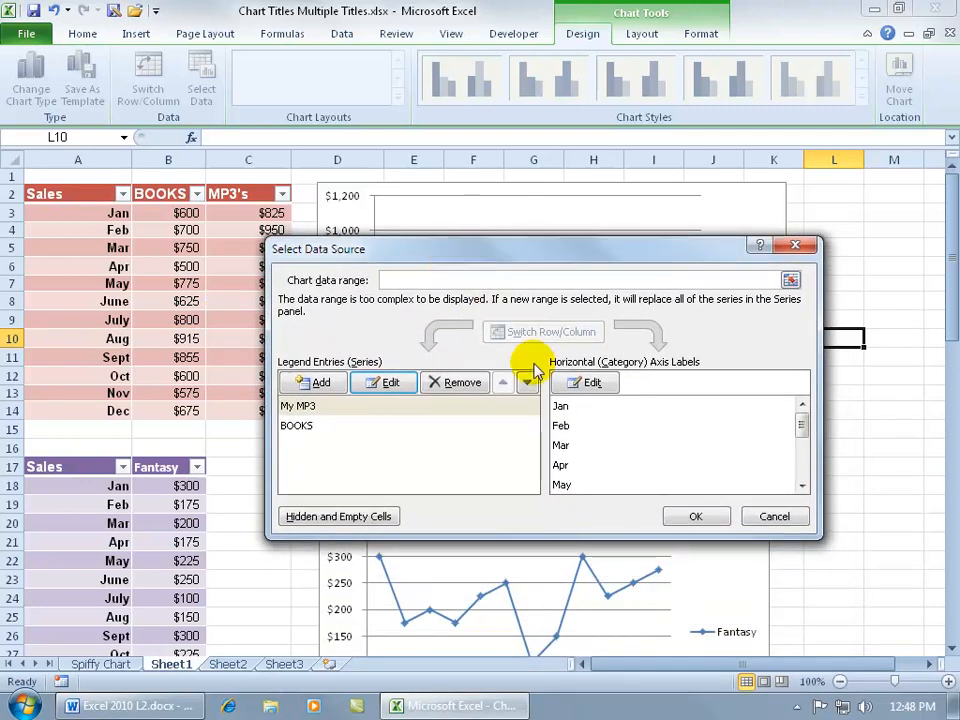
{"action": "left_click", "coordinate": [587, 392]}
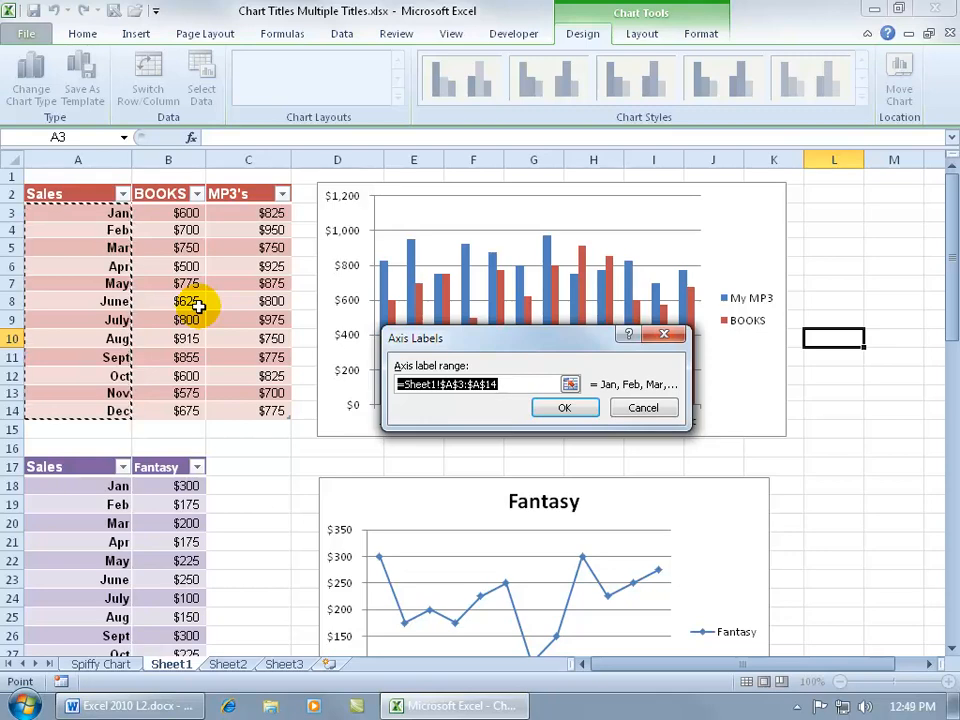
{"action": "left_click", "coordinate": [562, 407]}
{"action": "left_click", "coordinate": [693, 519]}
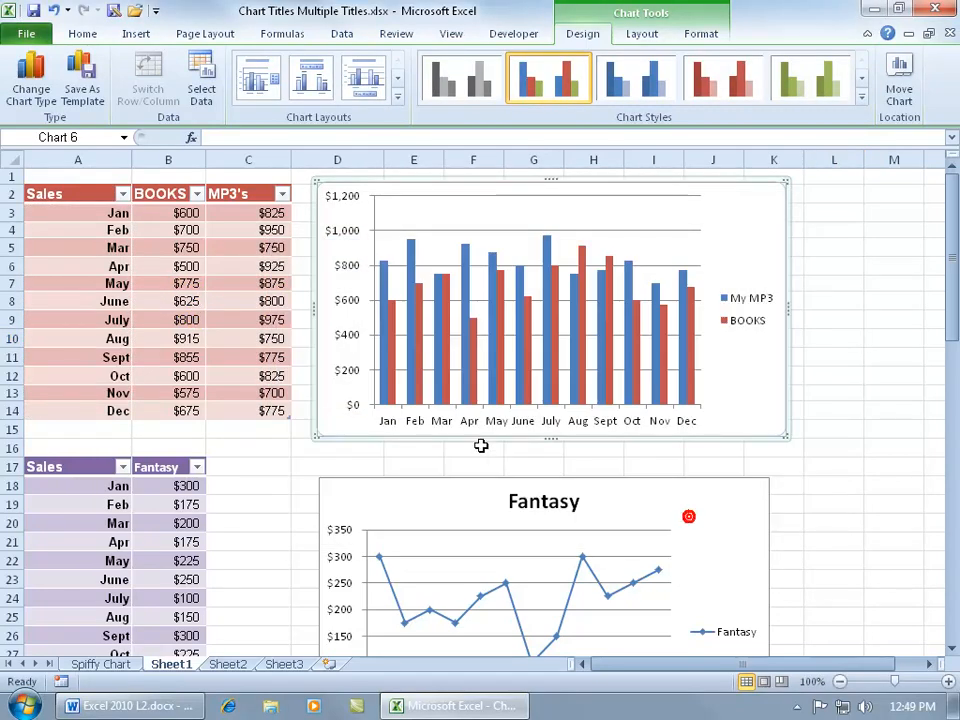